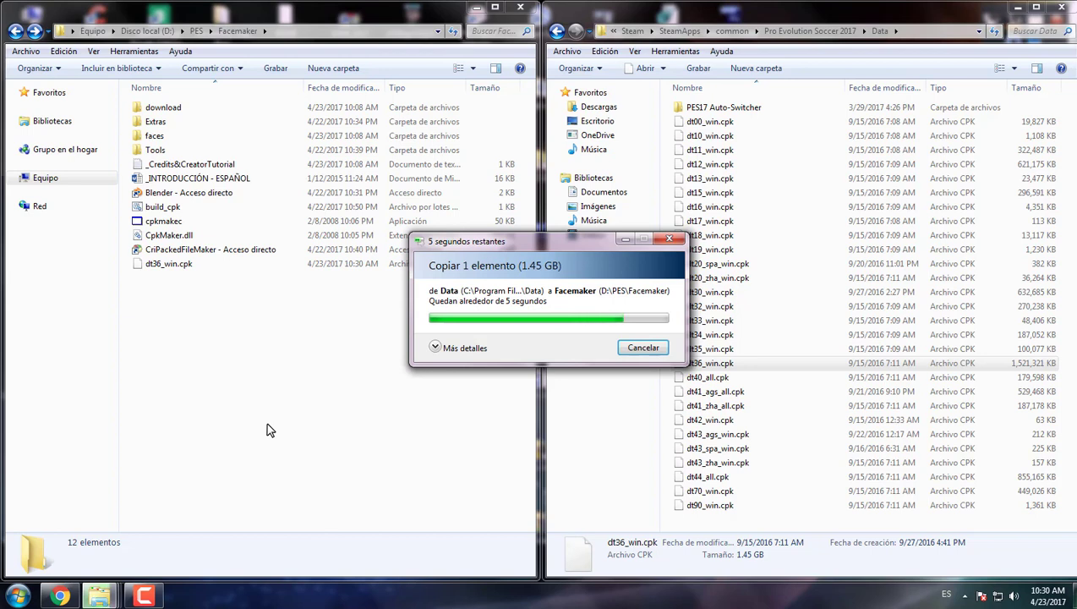
Step: Launch CriPackedFileMaker from the Facemaker folder, allowing it to run, and place its window clear of the file list
click(184, 263)
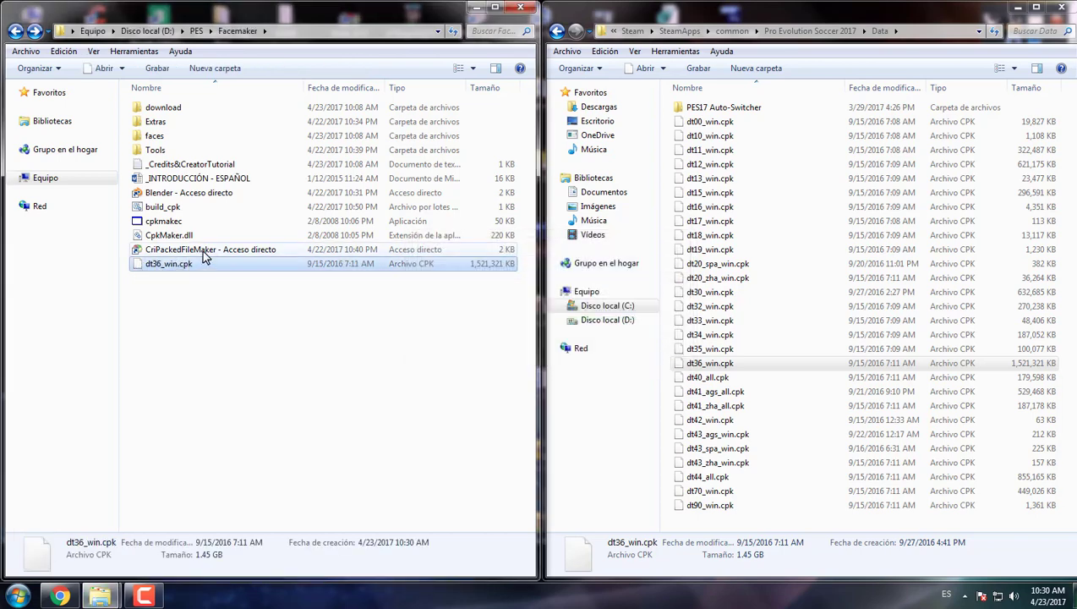
click(207, 256)
double_click(208, 254)
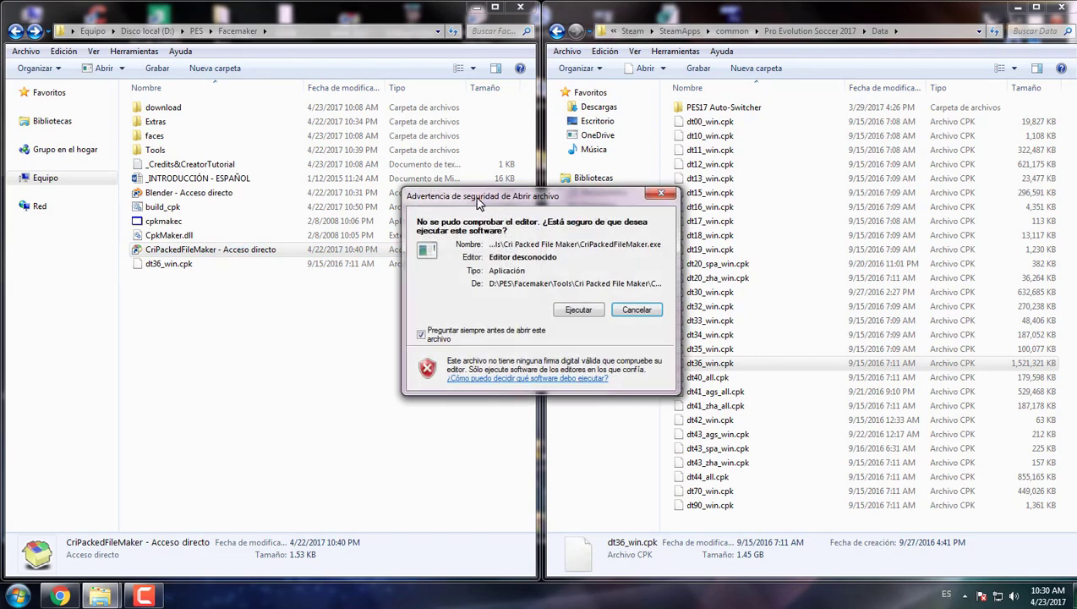
click(578, 310)
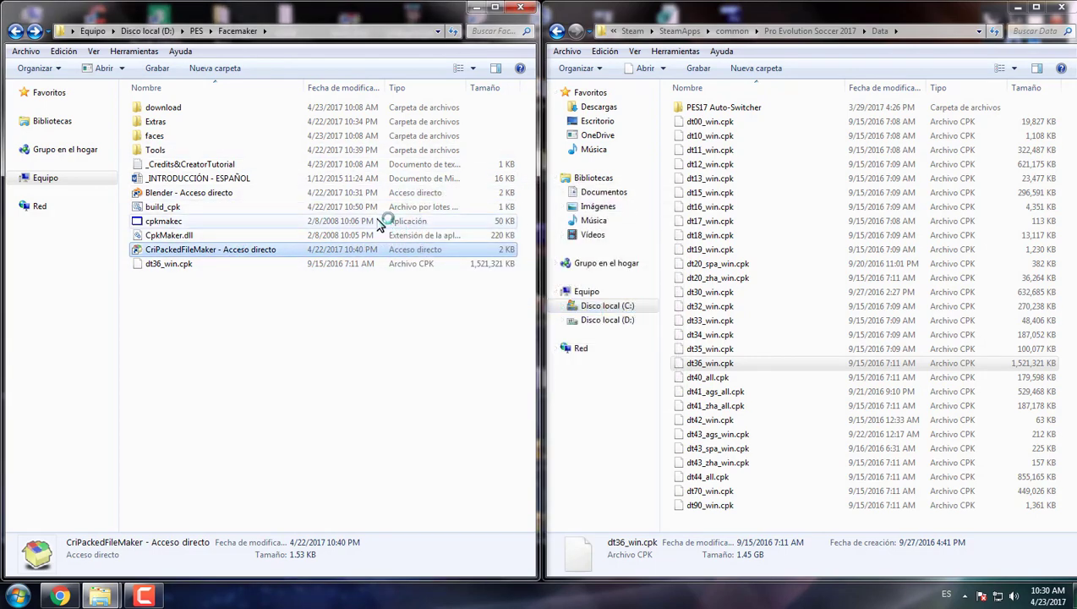
drag(265, 22, 593, 116)
Step: Load dt36_win.cpk from the Facemaker folder into CRI Packed File Maker
click(183, 265)
drag(181, 261, 614, 268)
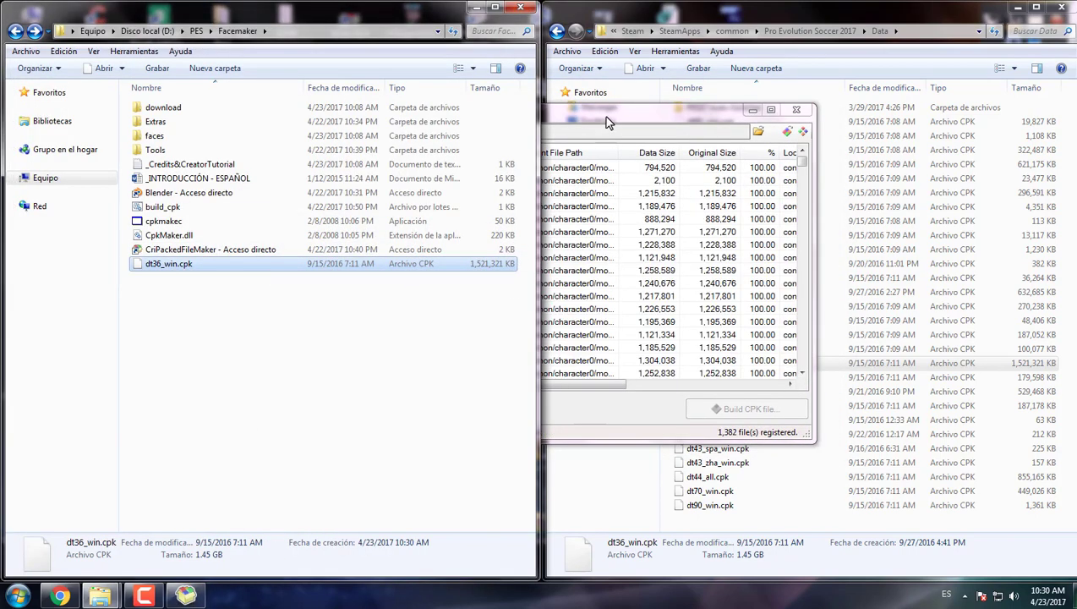
drag(605, 123, 614, 98)
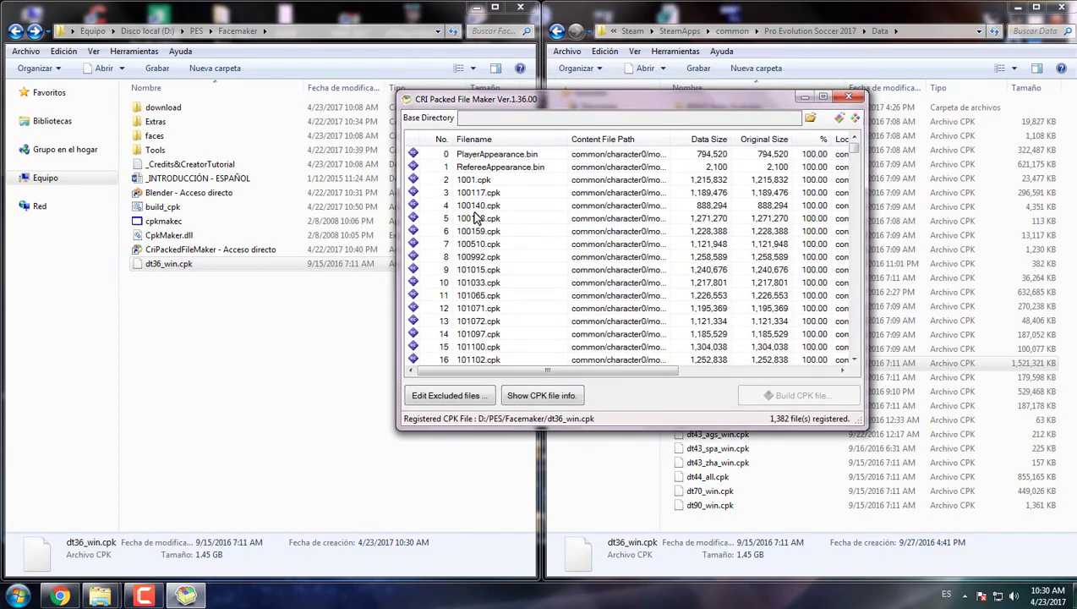
Step: Start extracting the loaded CPK file and select the PES\Facemaker folder on disk D: as the parent location
mouse_move(854, 155)
mouse_down()
mouse_move(853, 414)
mouse_move(858, 241)
mouse_move(846, 145)
mouse_up()
click(853, 120)
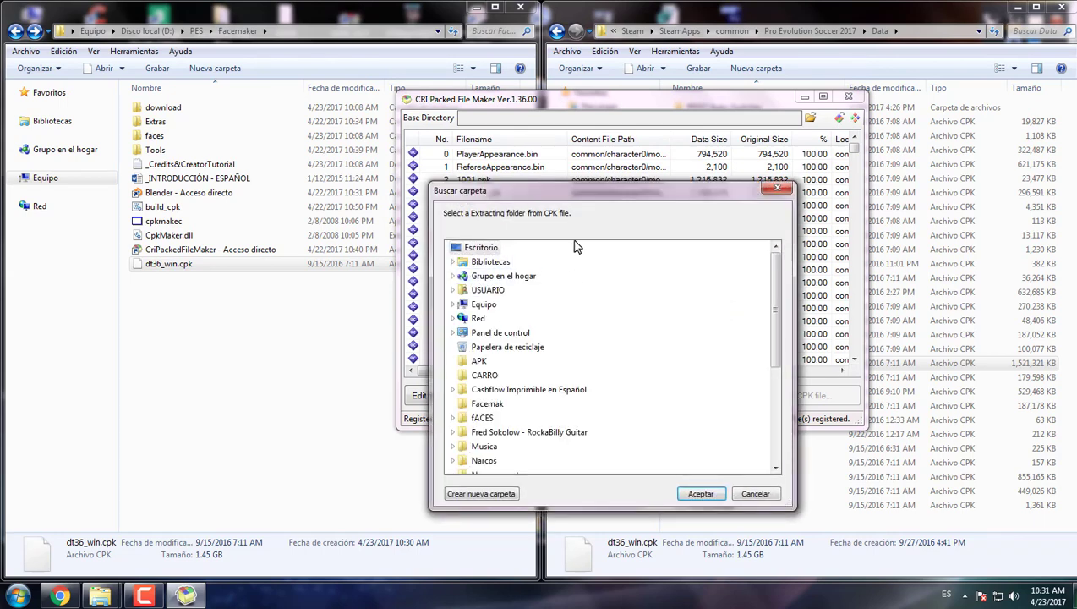
click(453, 305)
click(459, 333)
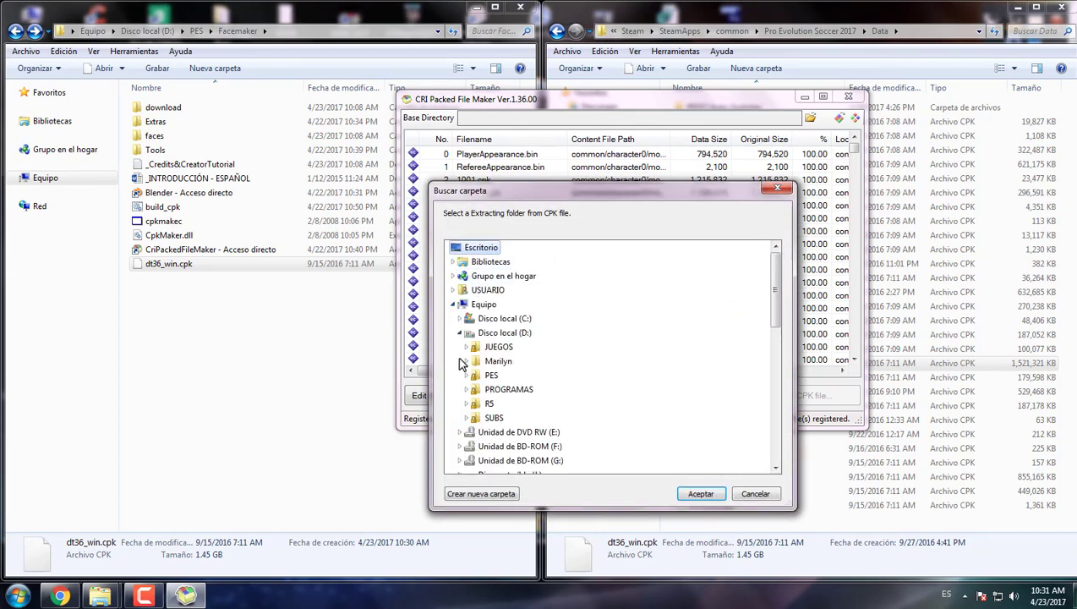
click(466, 375)
click(473, 404)
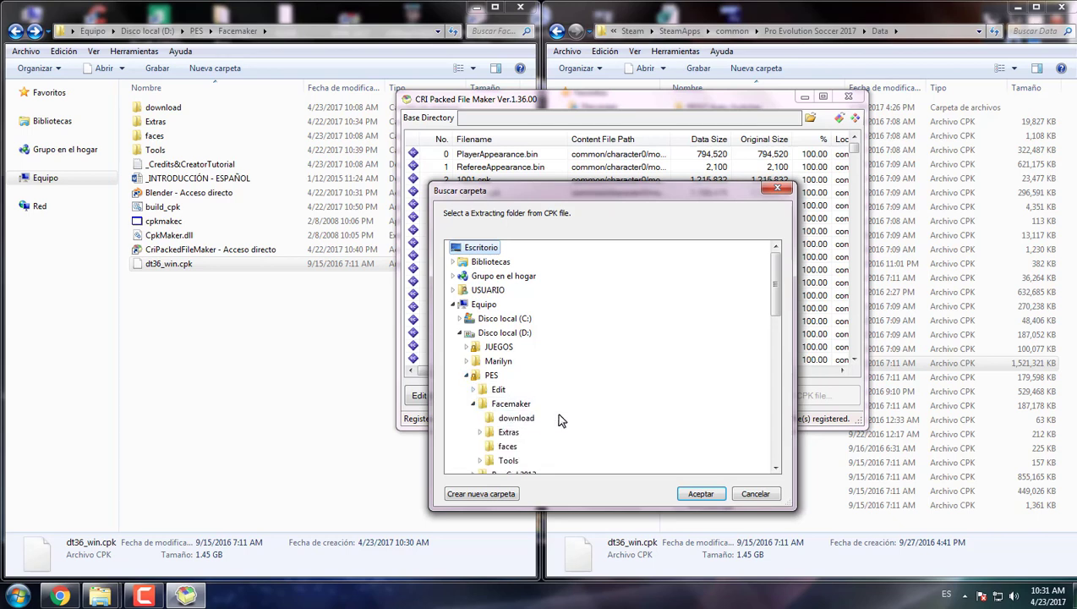
scroll(553, 409, down, 1)
click(512, 361)
Step: Create a new folder named FACE SAMPLES inside Facemaker as the extraction destination
click(495, 490)
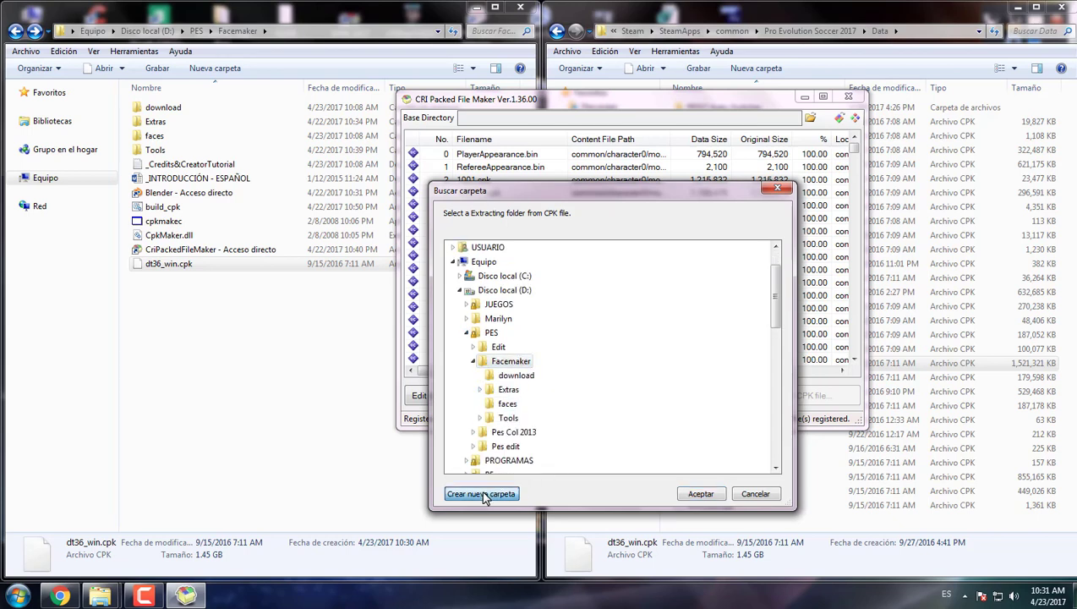
text(FAC)
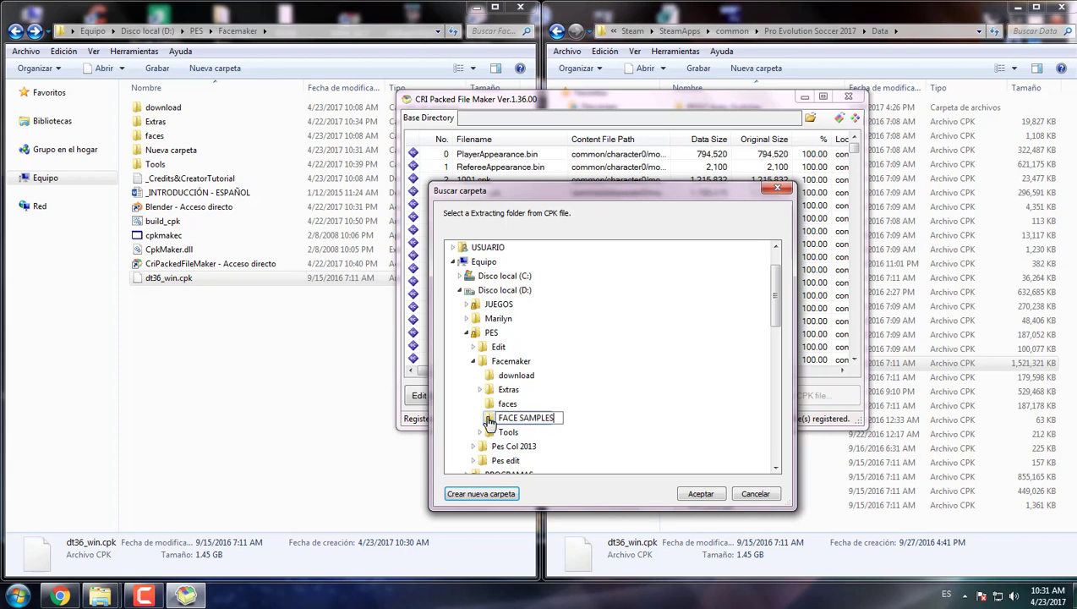
text(E SAMPLES)
key(Return)
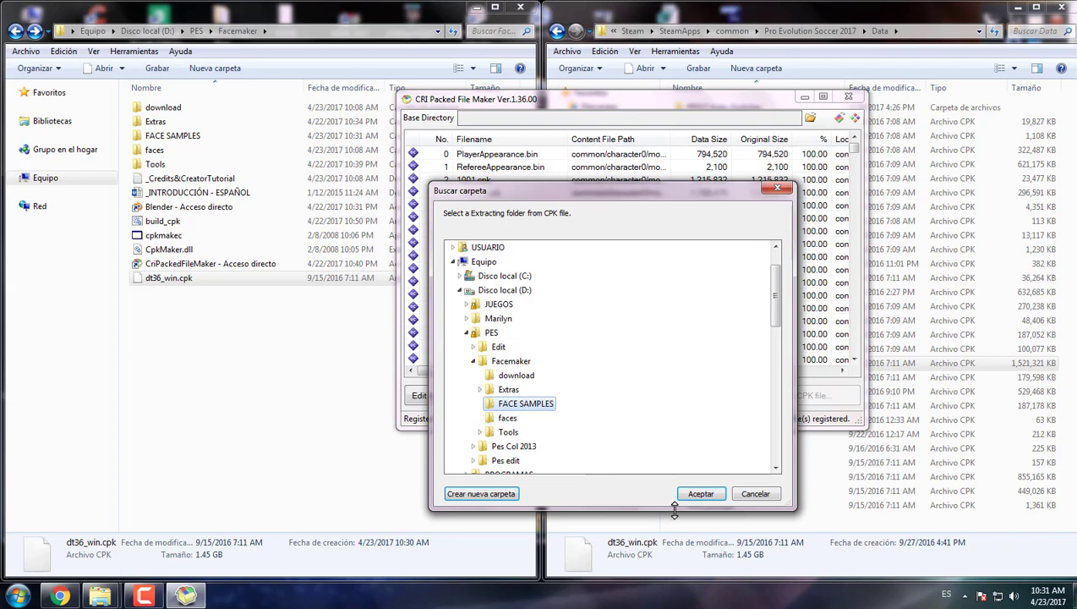
Step: Extract the CPK contents into the FACE SAMPLES folder and close CRI Packed File Maker
click(700, 493)
click(538, 342)
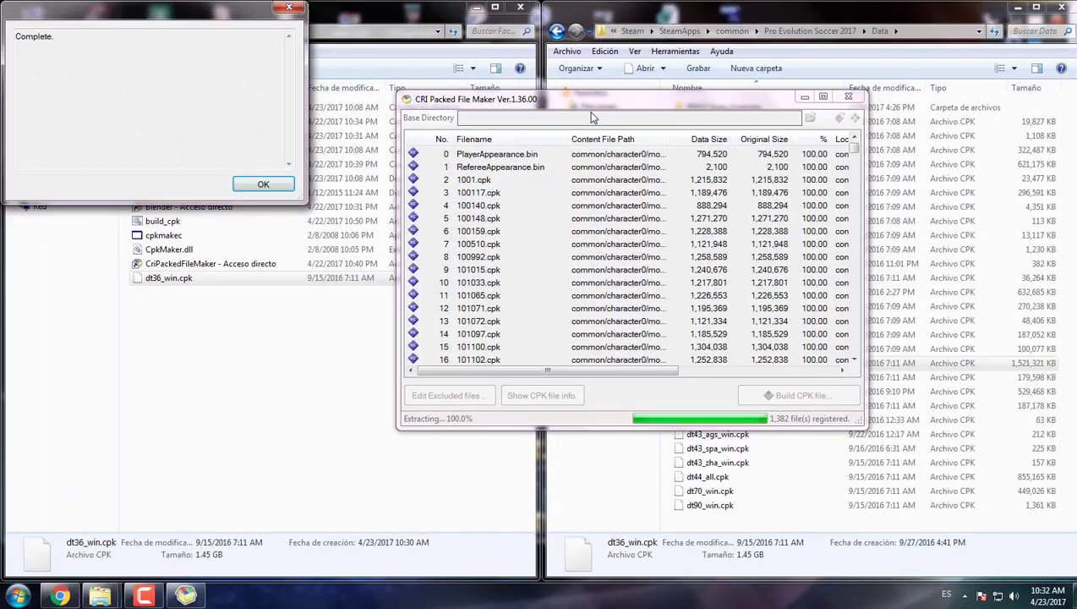
drag(223, 25, 479, 79)
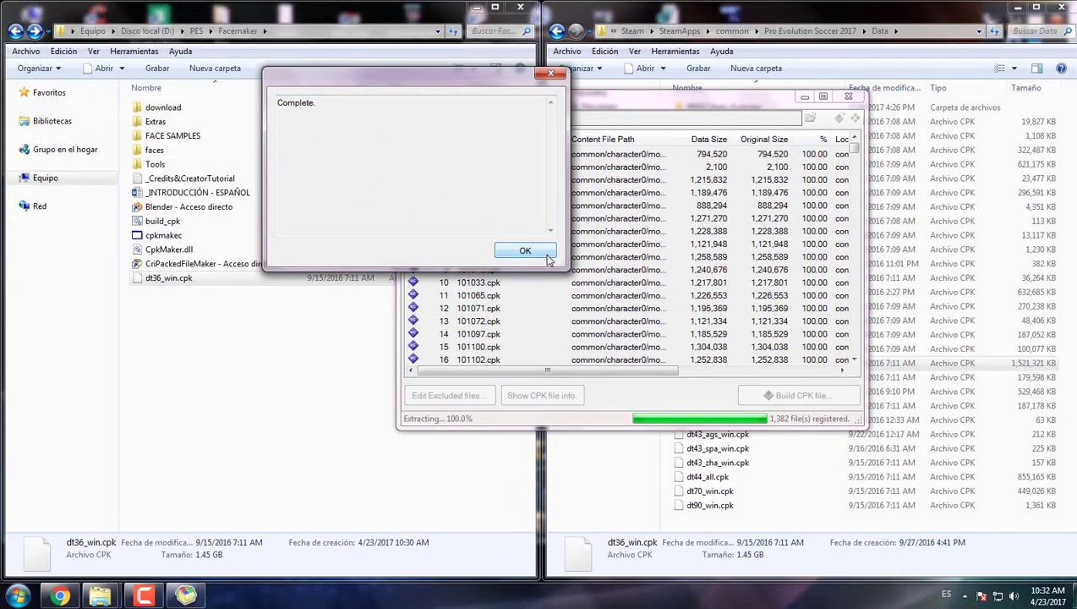
click(542, 254)
click(848, 96)
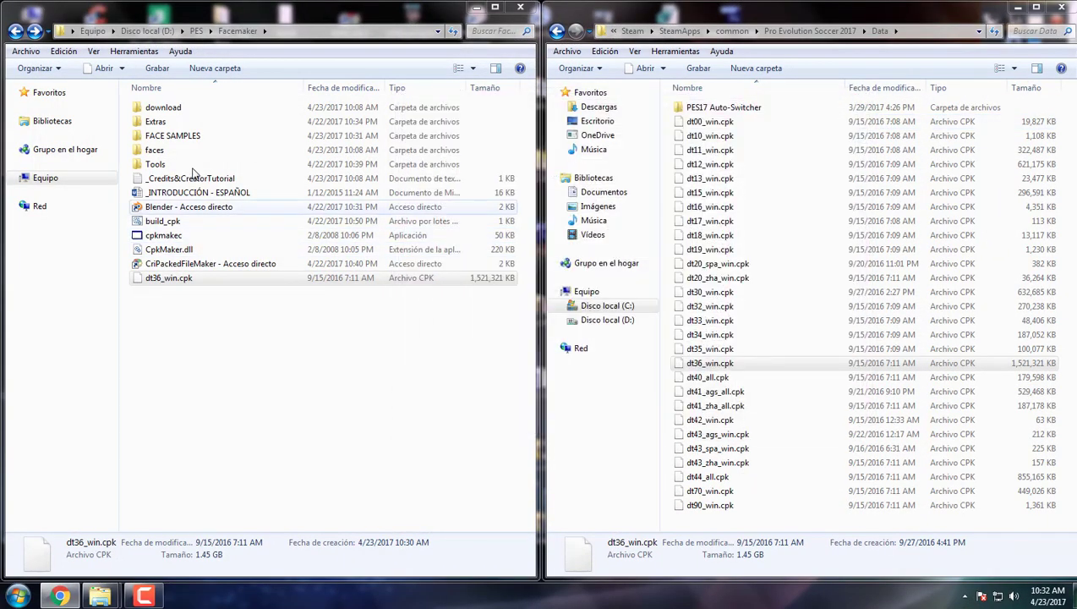
Step: Open the extracted faces folder at FACE SAMPLES\common\character0\model\character\face\real
double_click(169, 136)
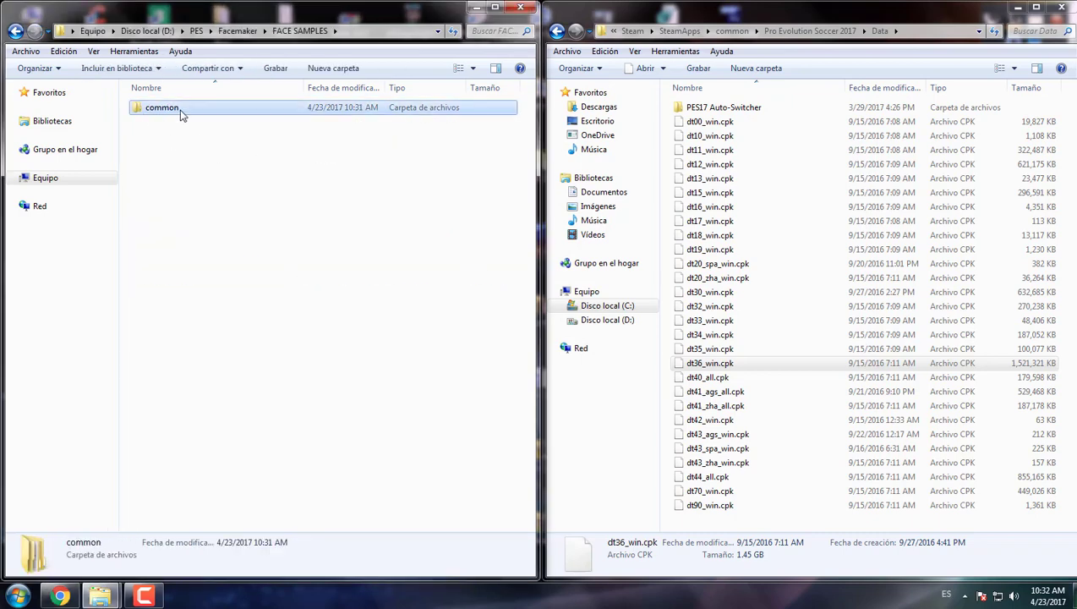
double_click(153, 110)
double_click(173, 109)
double_click(179, 115)
double_click(175, 112)
double_click(165, 110)
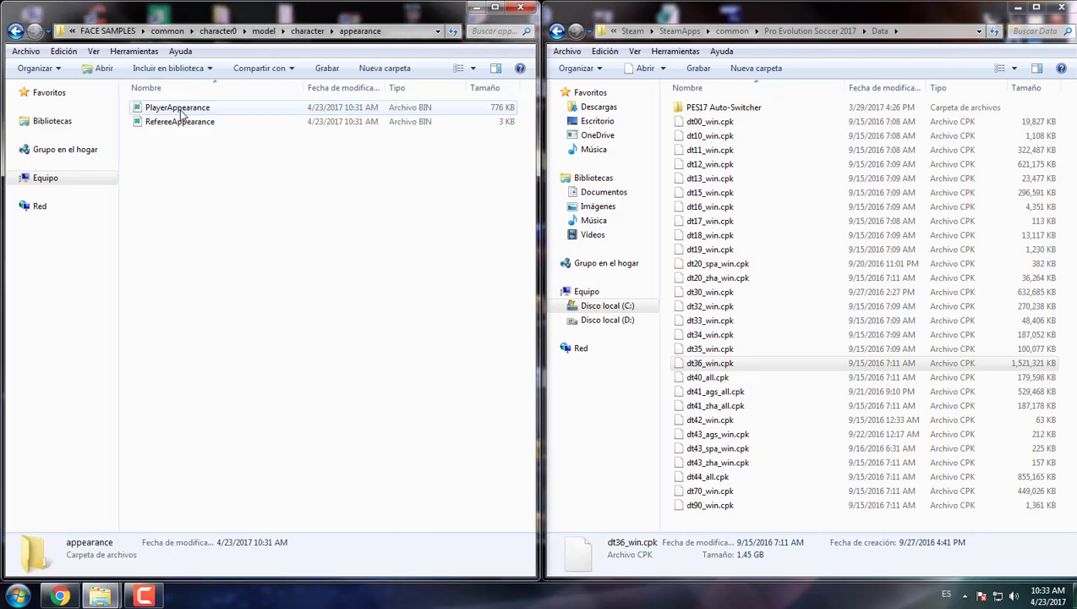
click(15, 32)
double_click(162, 123)
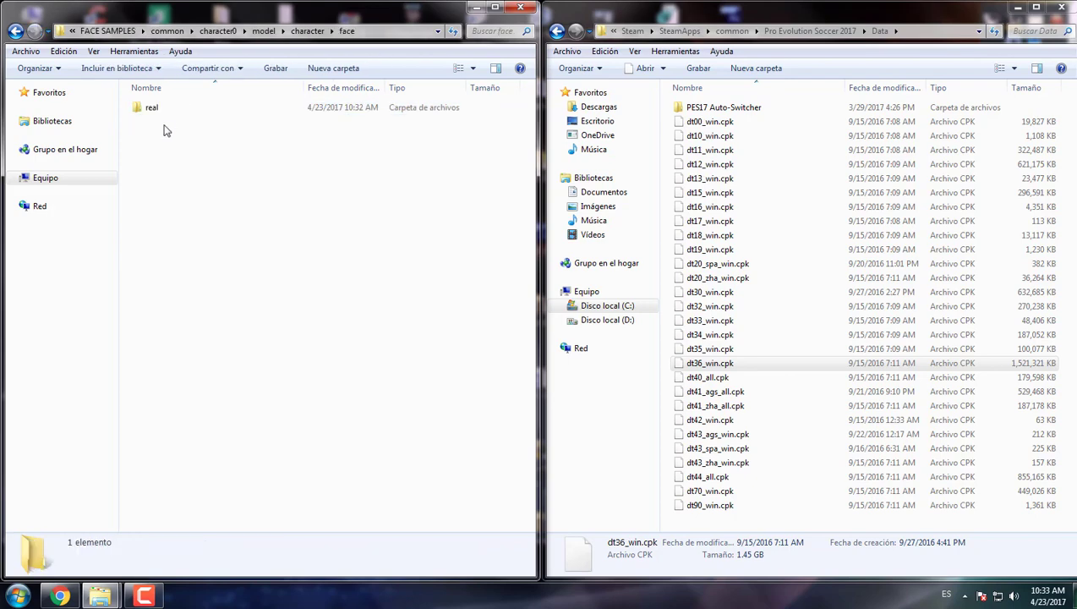
double_click(170, 110)
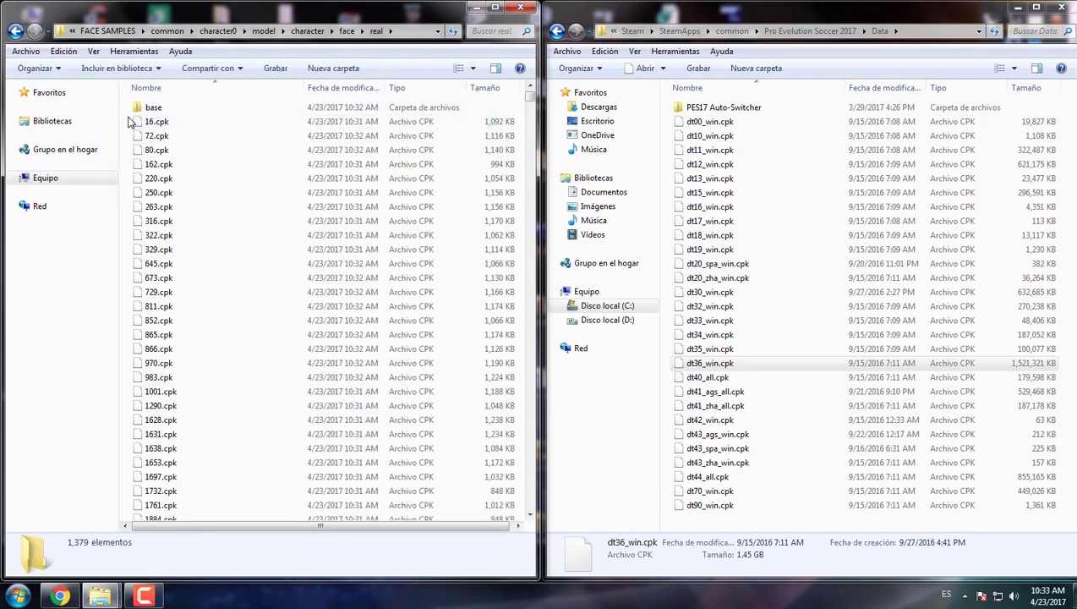
Step: Move all the CPK files in the real folder, leaving out the base folder, to FACE SAMPLES
key(ctrl+a)
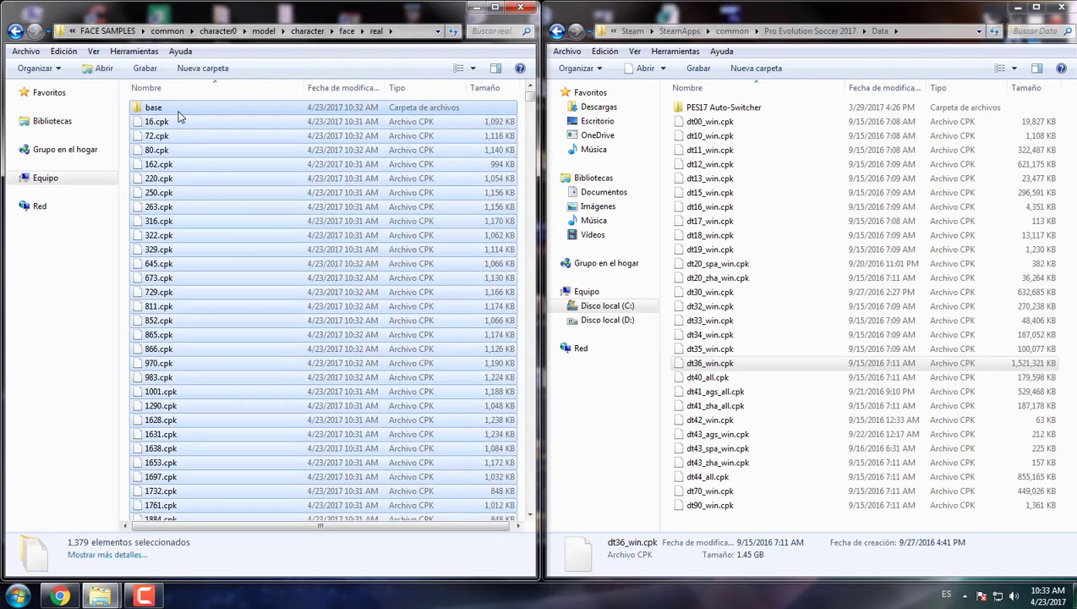
ctrl+click(178, 108)
right_click(170, 129)
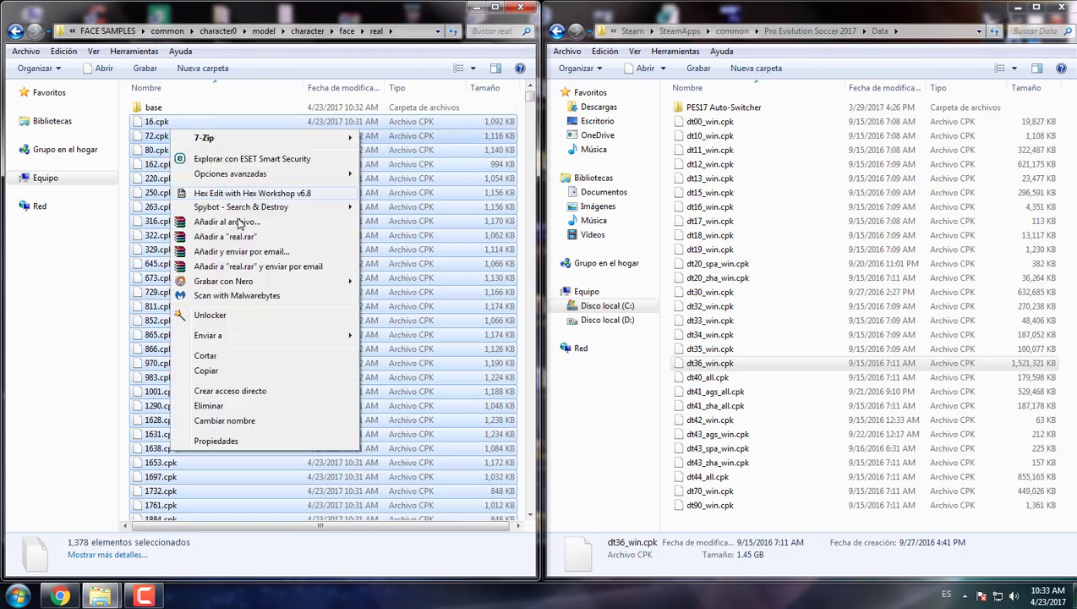
click(205, 356)
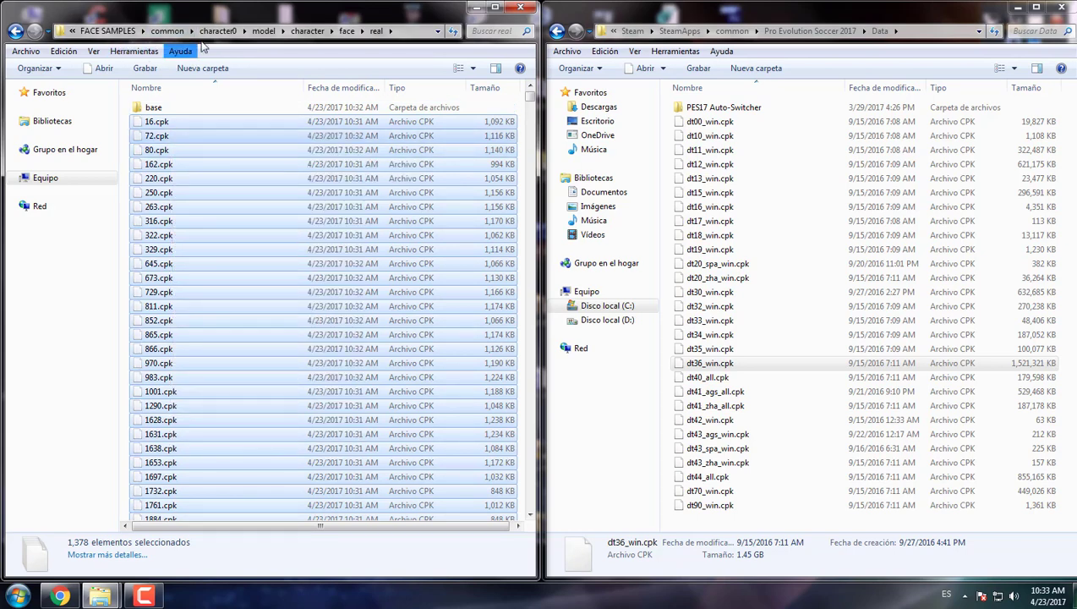
click(108, 30)
right_click(165, 209)
click(195, 325)
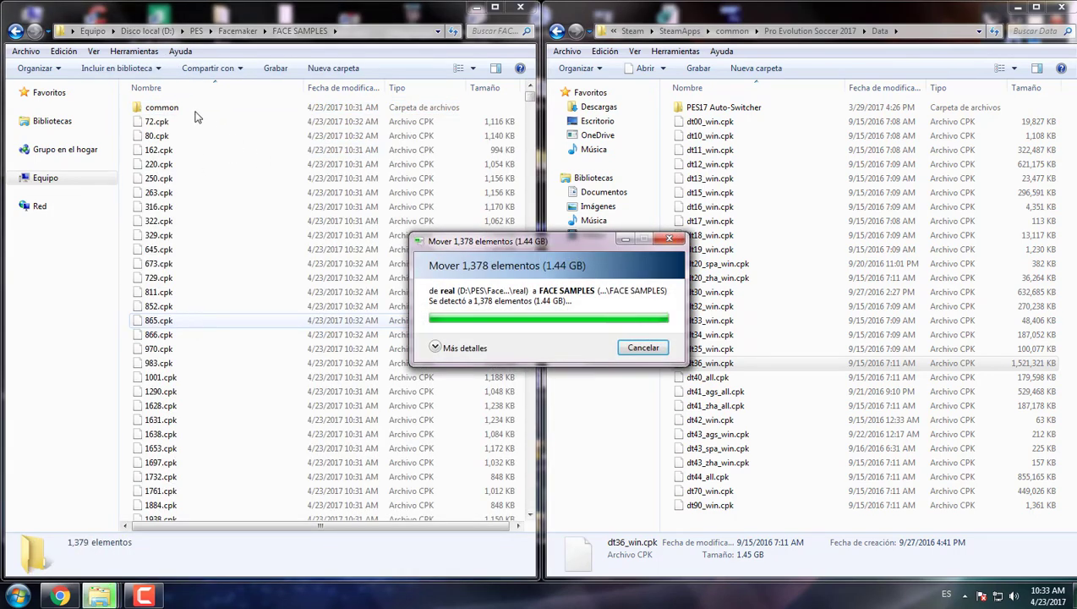
Step: Delete the common folder from FACE SAMPLES
right_click(184, 115)
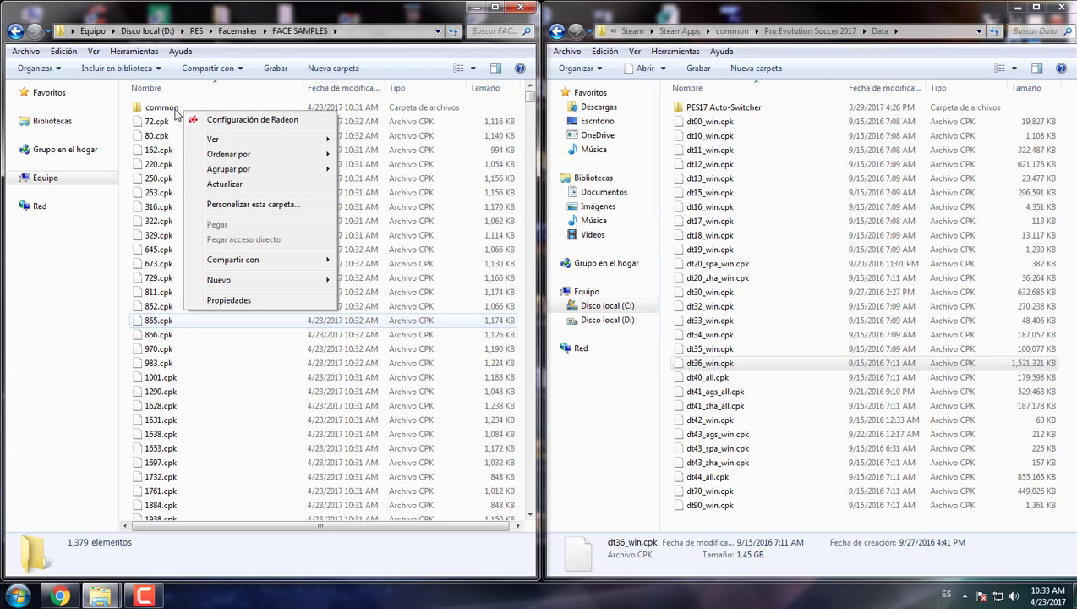
click(157, 109)
right_click(156, 109)
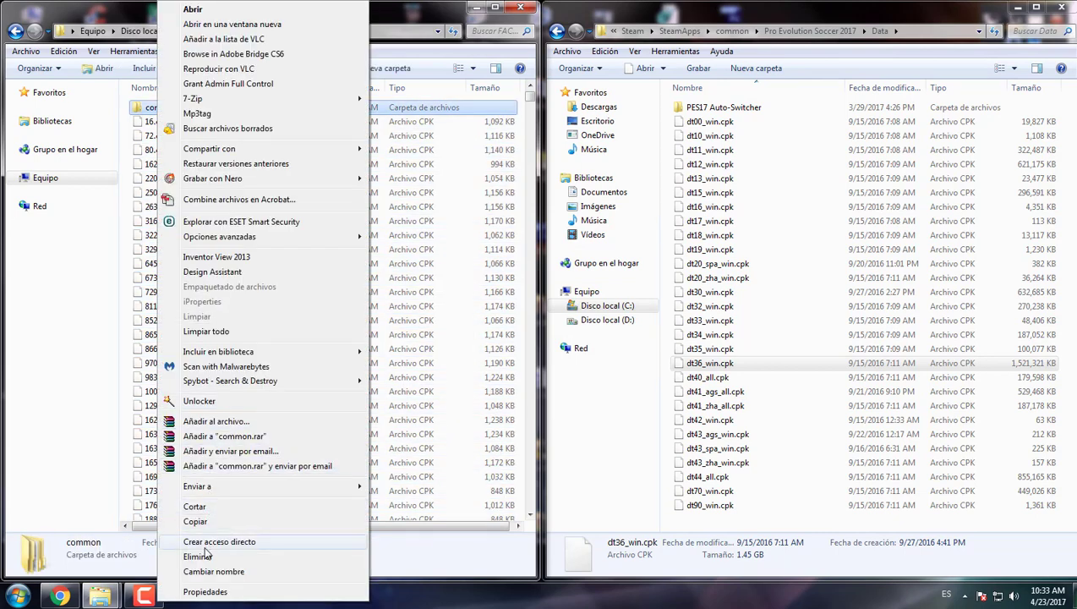
click(199, 556)
click(590, 352)
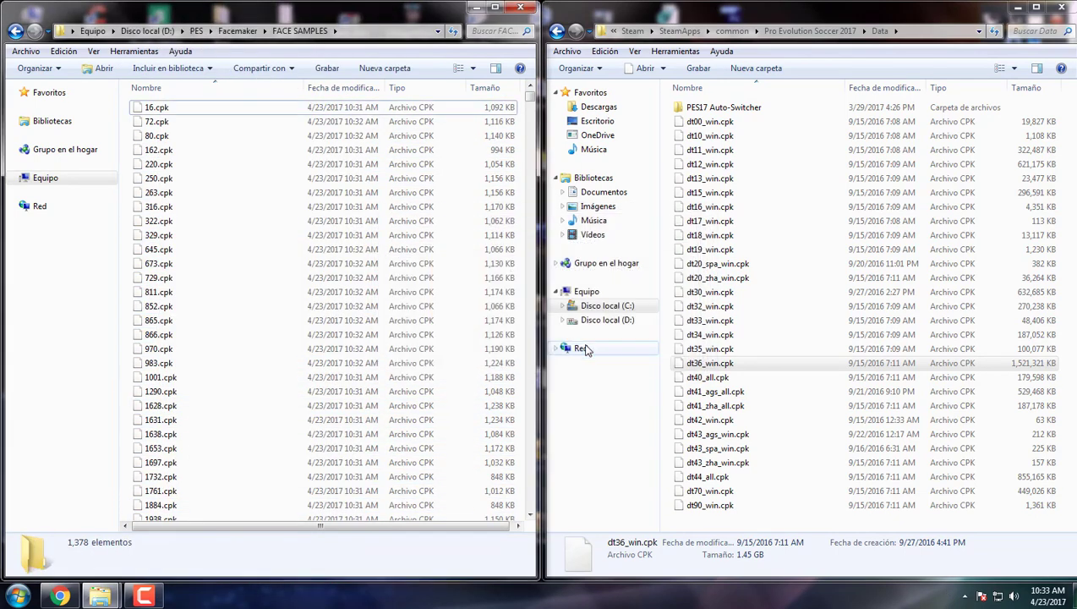
Step: Return to the Facemaker folder and delete its copy of dt36_win.cpk
click(238, 30)
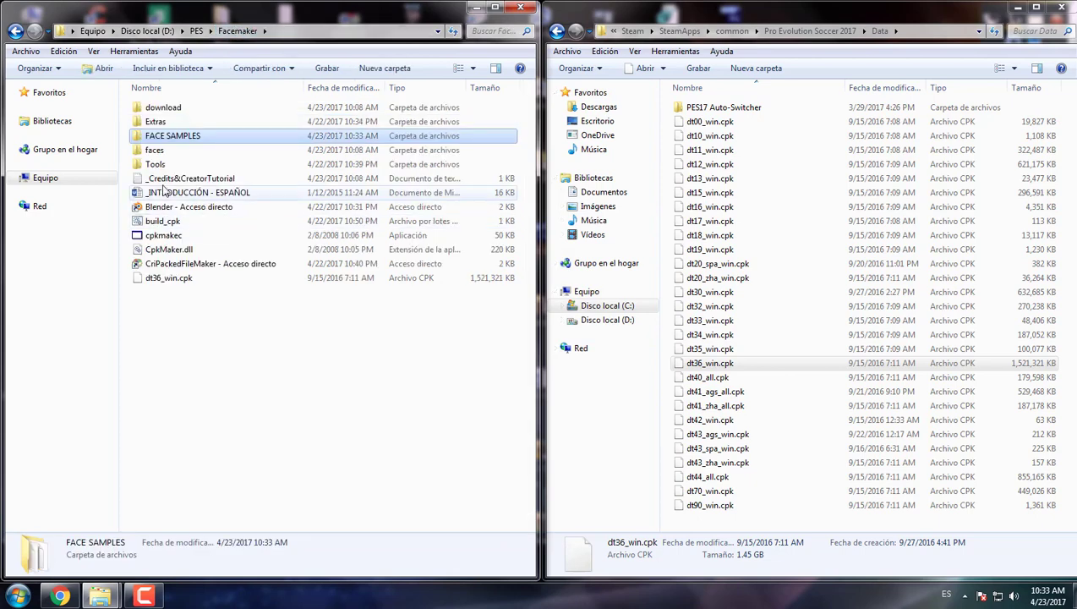
click(173, 278)
right_click(175, 279)
click(204, 537)
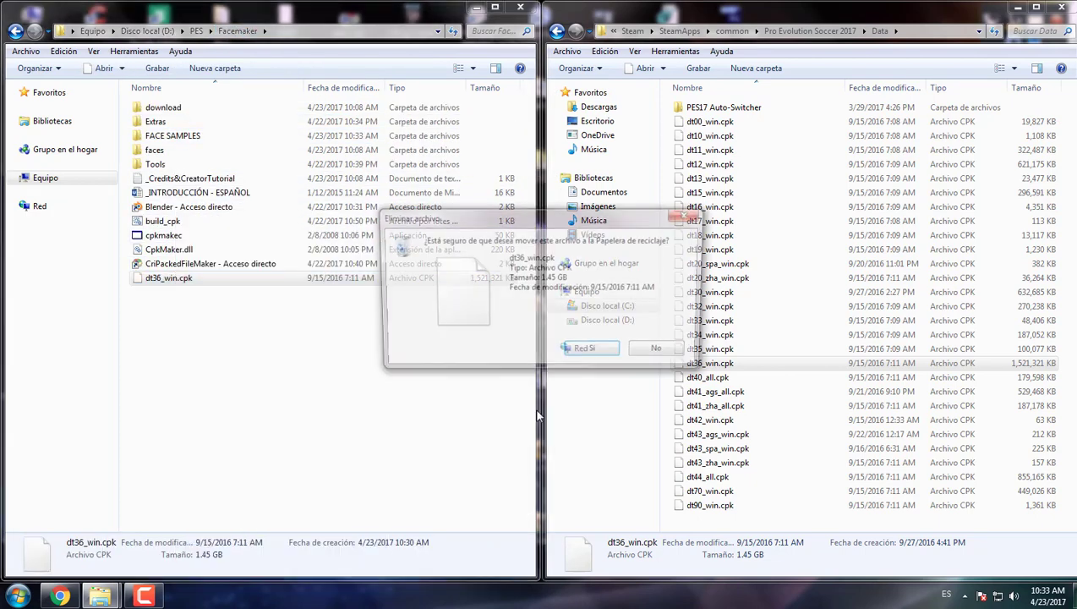
click(590, 351)
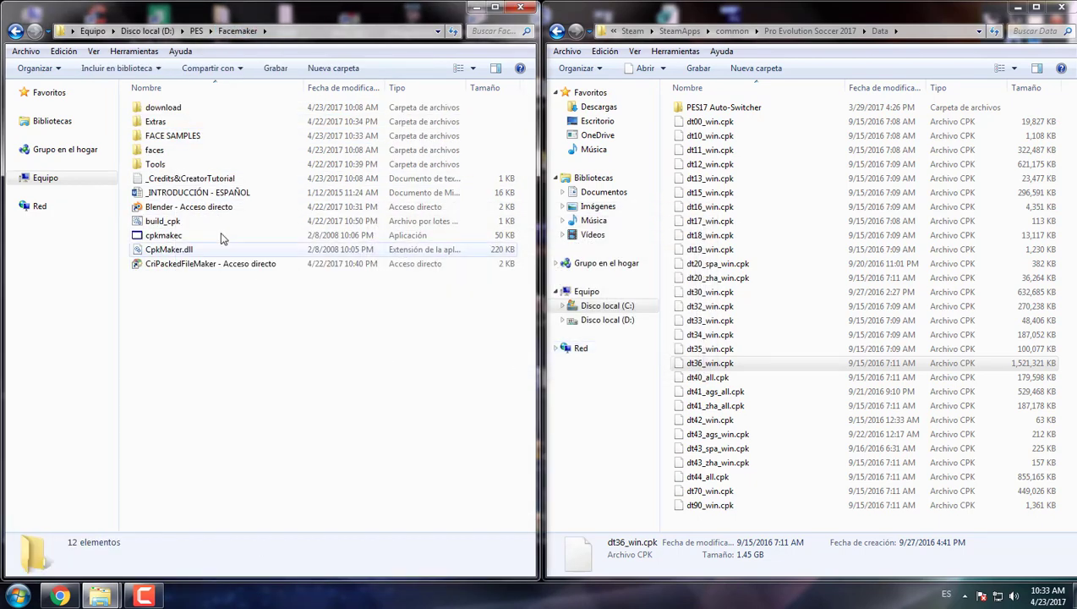
Step: Look through the face CPK files in FACE SAMPLES and return to the Facemaker folder
double_click(187, 136)
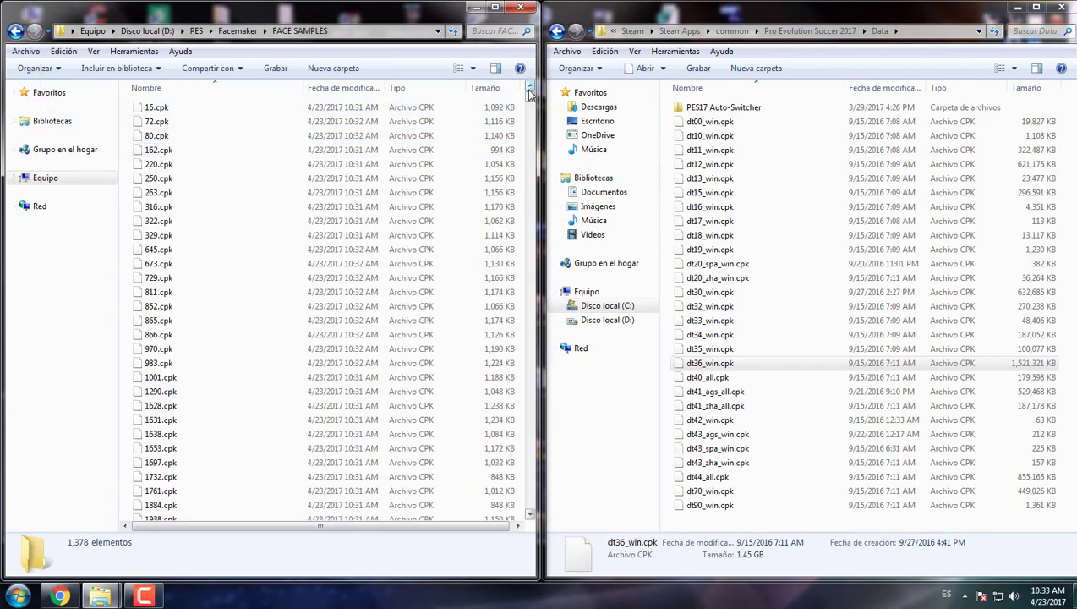
drag(529, 96, 464, 91)
click(239, 31)
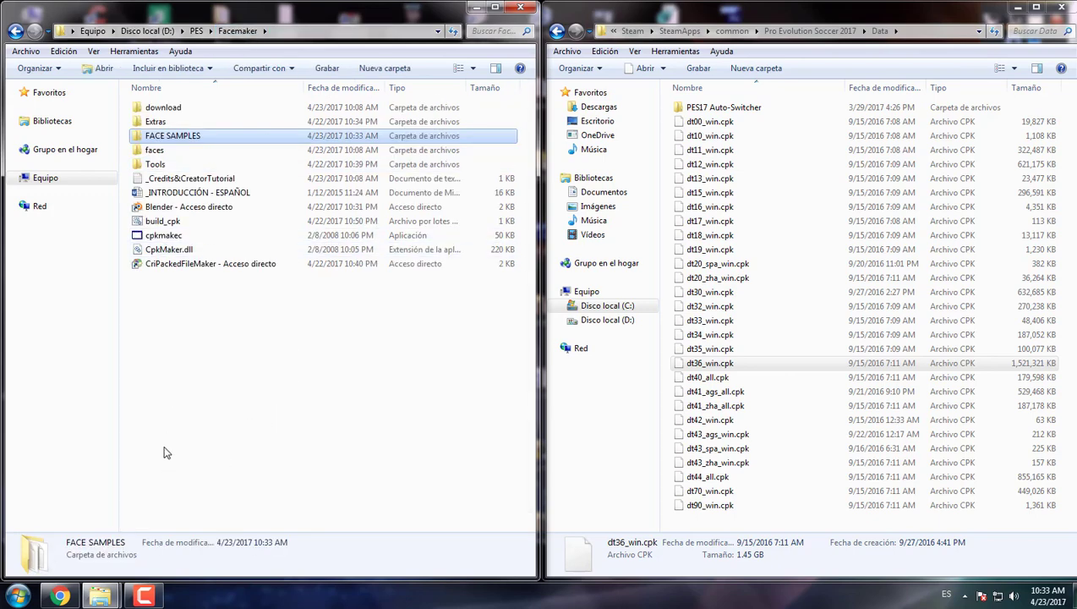
Step: Relaunch CriPackedFileMaker and position its window so the Facemaker folder list stays accessible
double_click(173, 264)
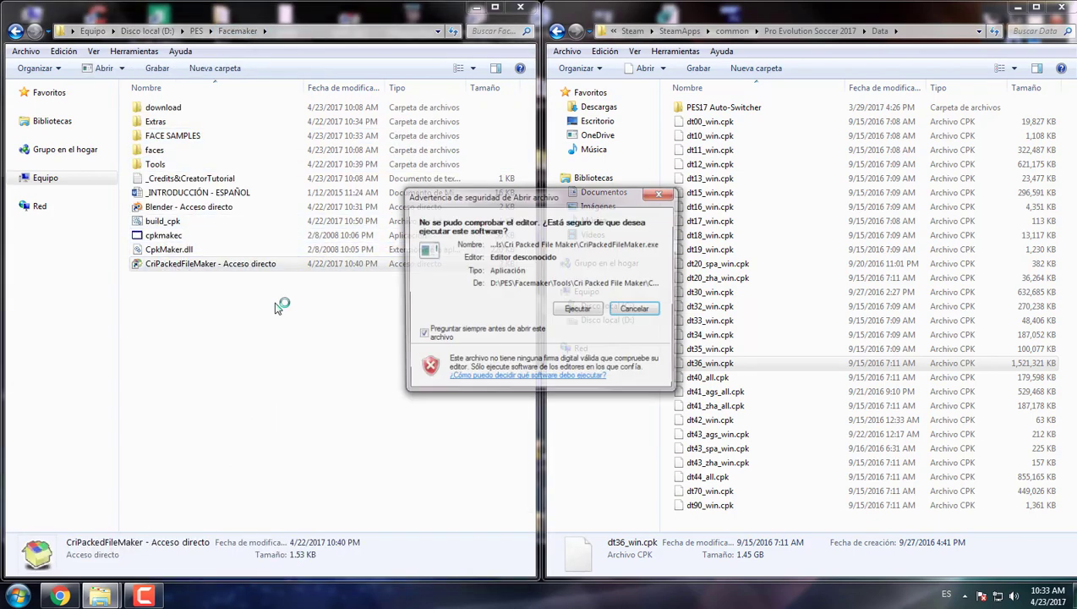
click(567, 308)
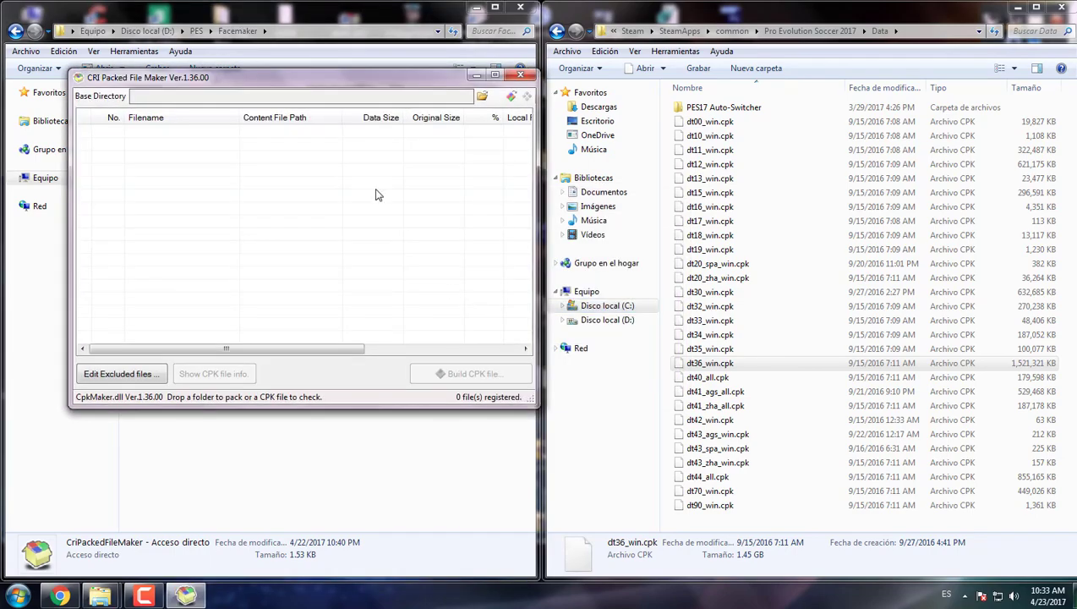
drag(344, 93, 635, 97)
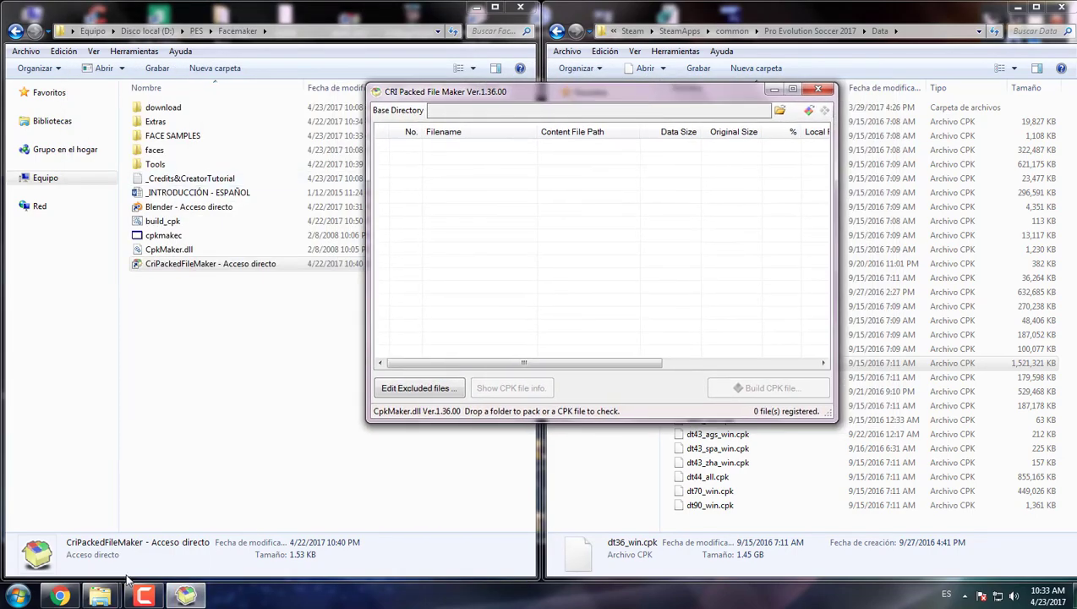
Step: Switch to Chrome and open the PES 2017 MD White (Real Madrid) team page on PES Master
key(super+Tab)
key(super+Tab)
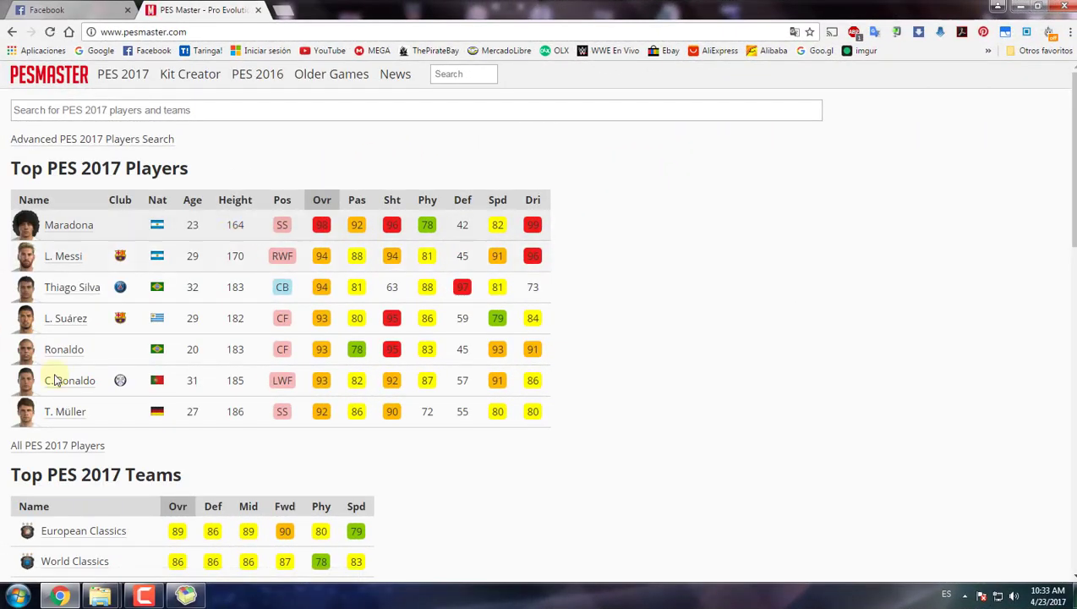
scroll(59, 457, down, 5)
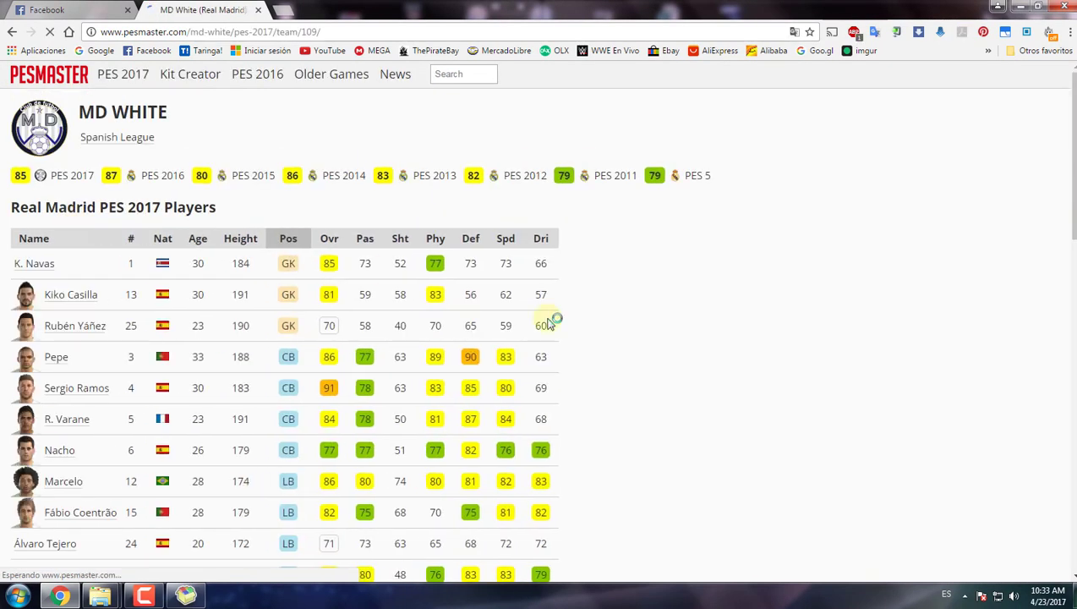
Step: Open J. Rodríguez's page from the MD White squad list and copy the player ID 41581 from its web address
scroll(568, 332, down, 5)
scroll(573, 332, down, 2)
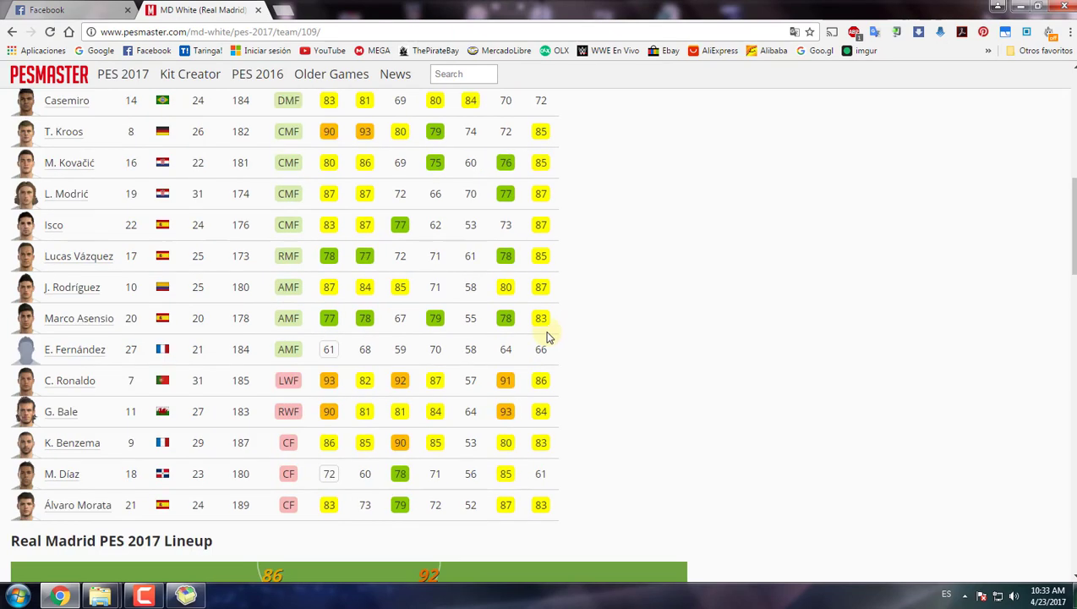
click(70, 291)
click(310, 34)
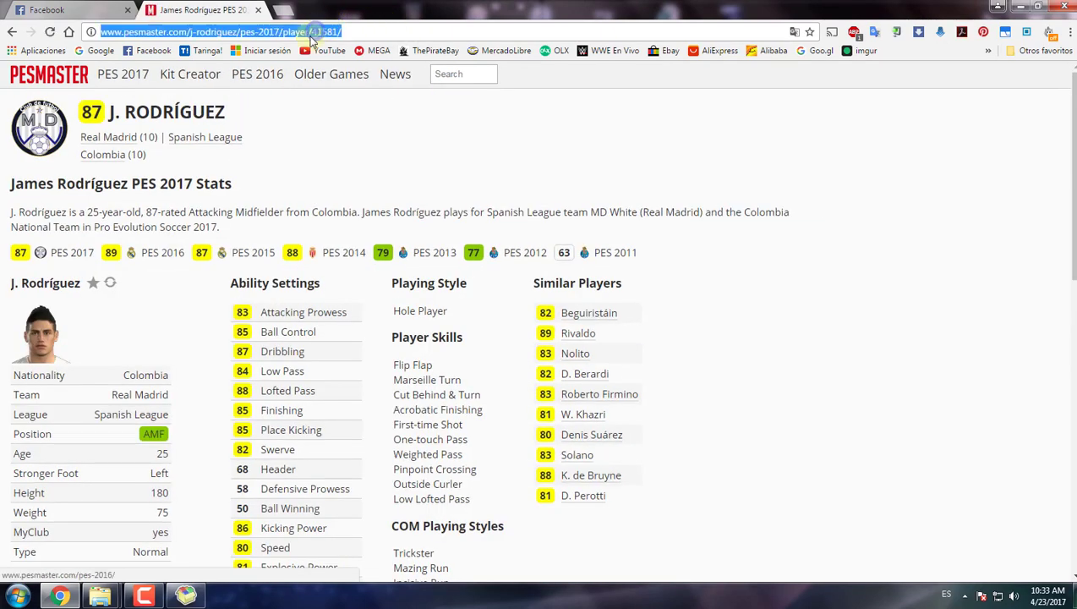
click(310, 34)
drag(310, 31, 336, 30)
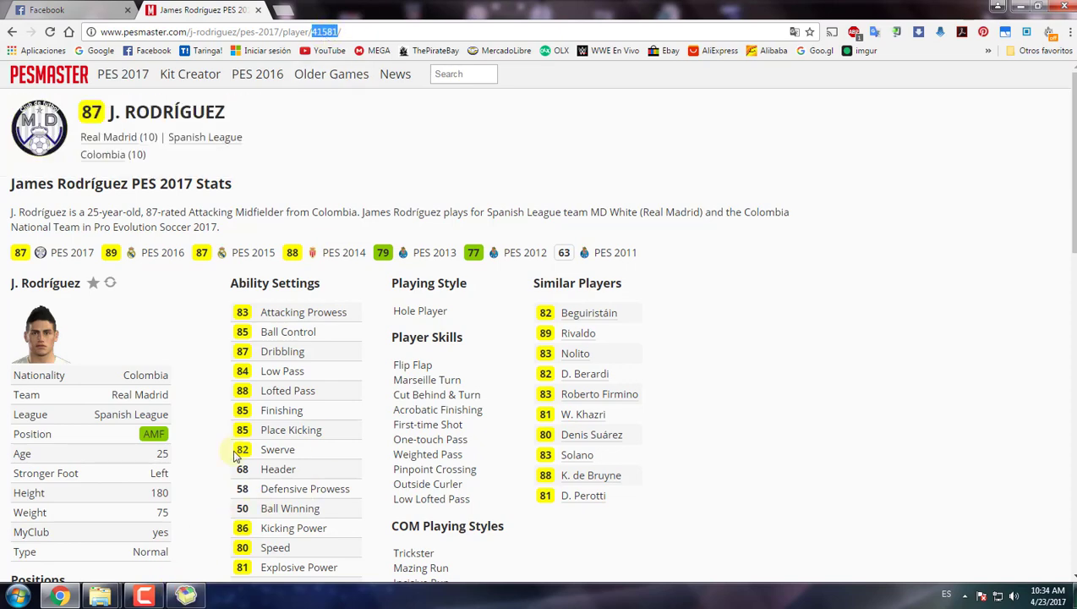
right_click(324, 38)
click(346, 79)
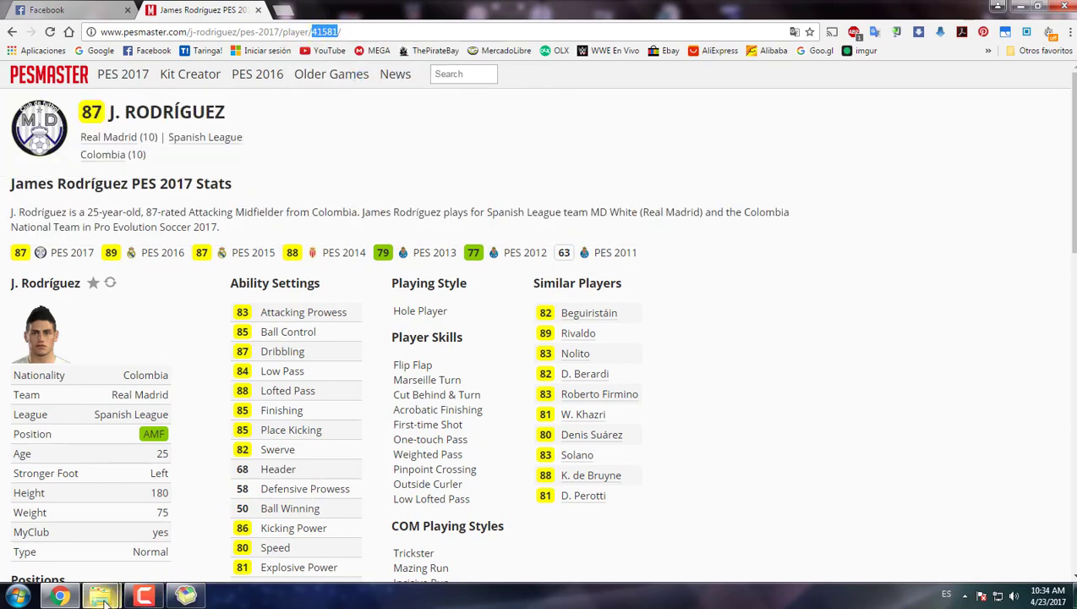
Step: Switch to File Explorer and bring up the Facemaker and Data folder windows side by side
mouse_move(99, 598)
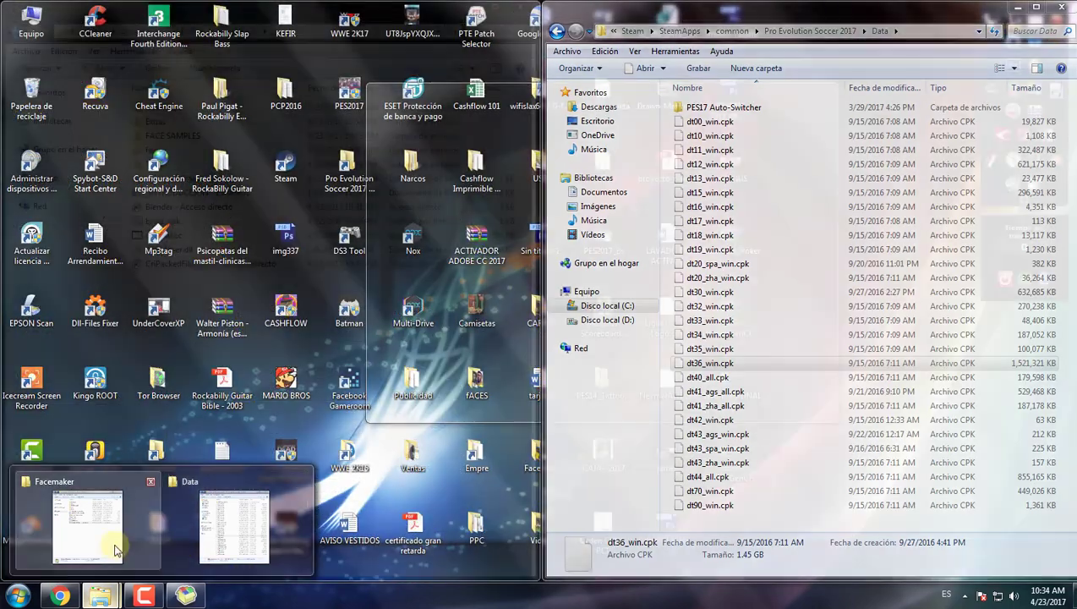
click(119, 499)
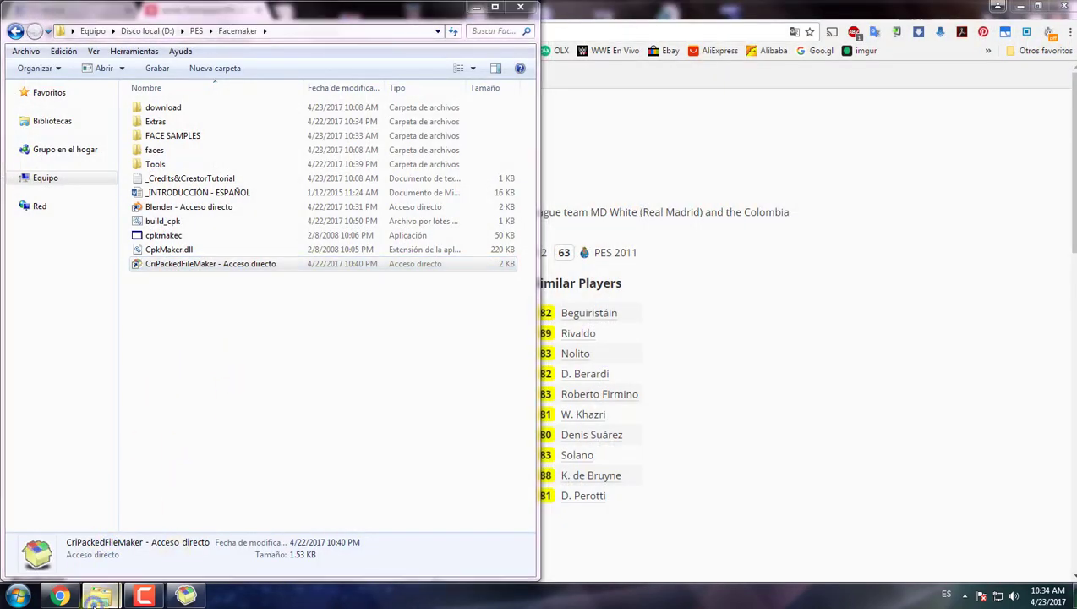
mouse_move(100, 597)
click(252, 512)
Step: Create a text document in the Facemaker folder named "41581 = Player ID - Indetificación del Jugador"
click(190, 331)
right_click(191, 333)
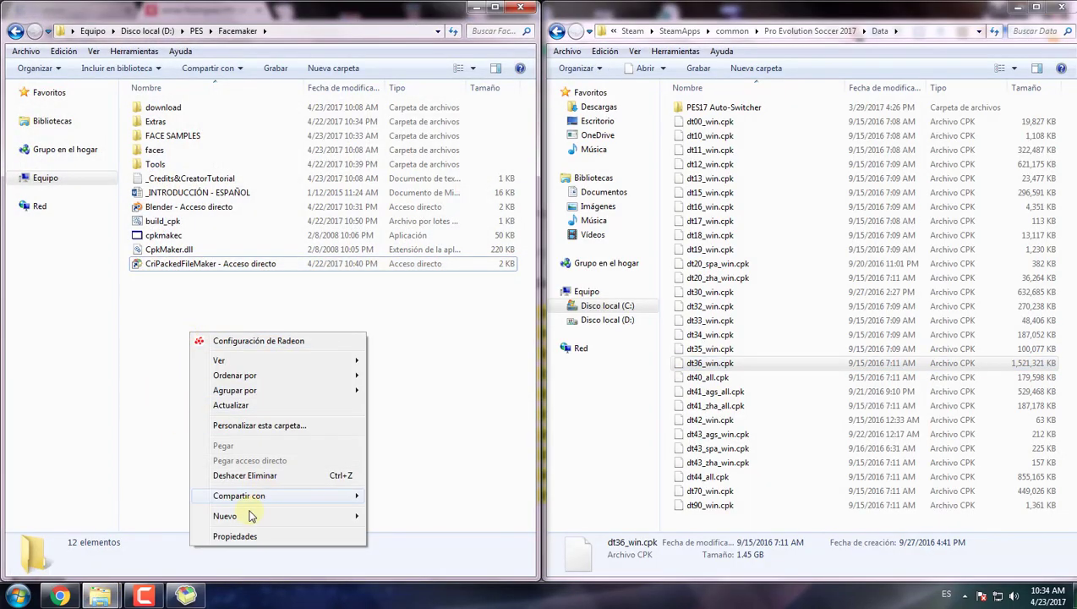
click(246, 516)
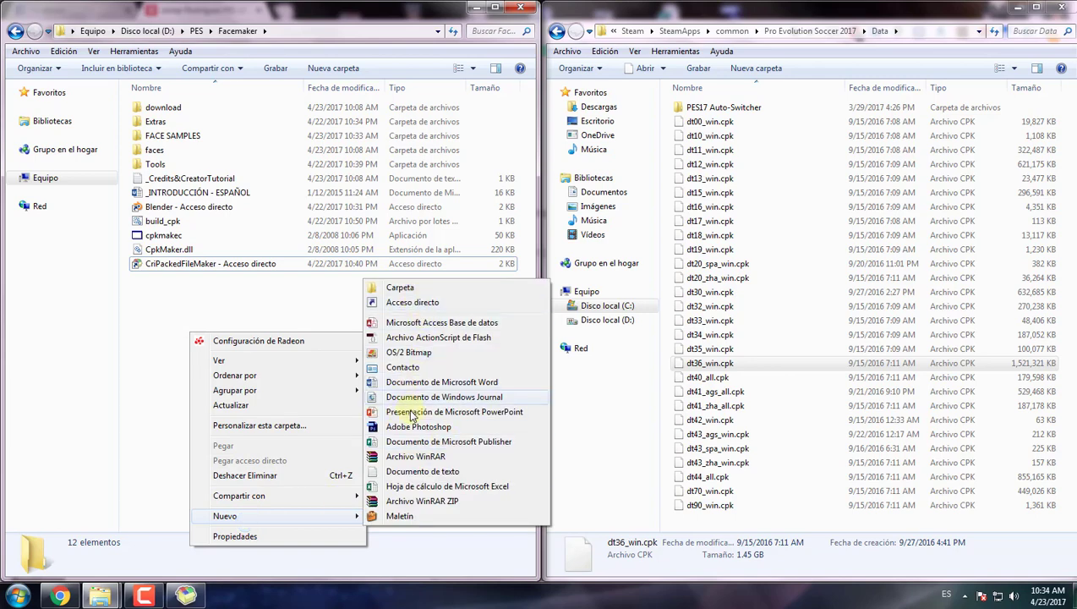
click(414, 471)
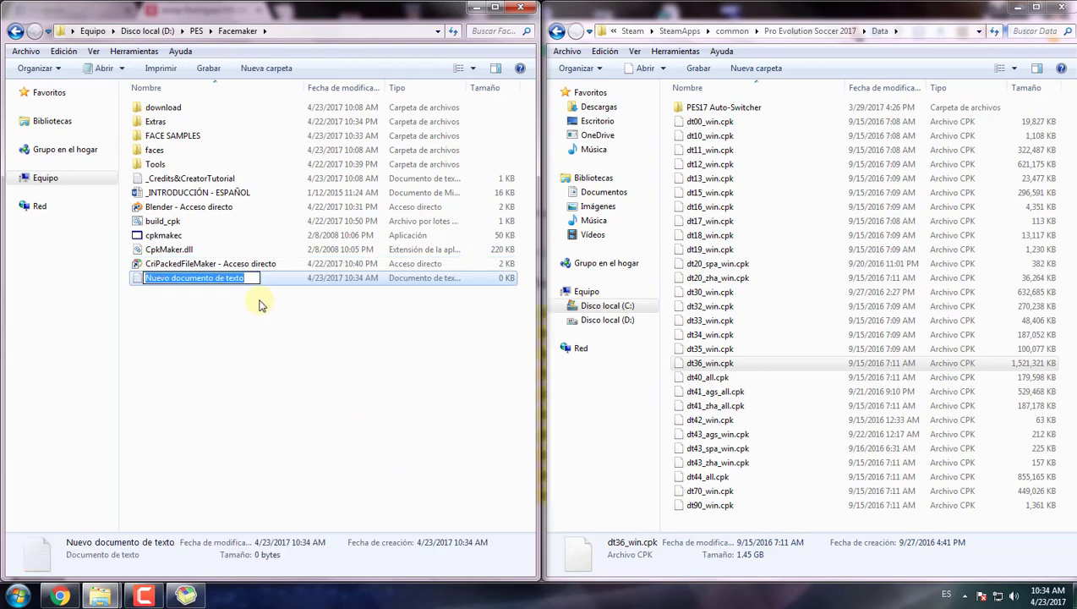
text(41581 = Player ID - Indetificación del Jugador)
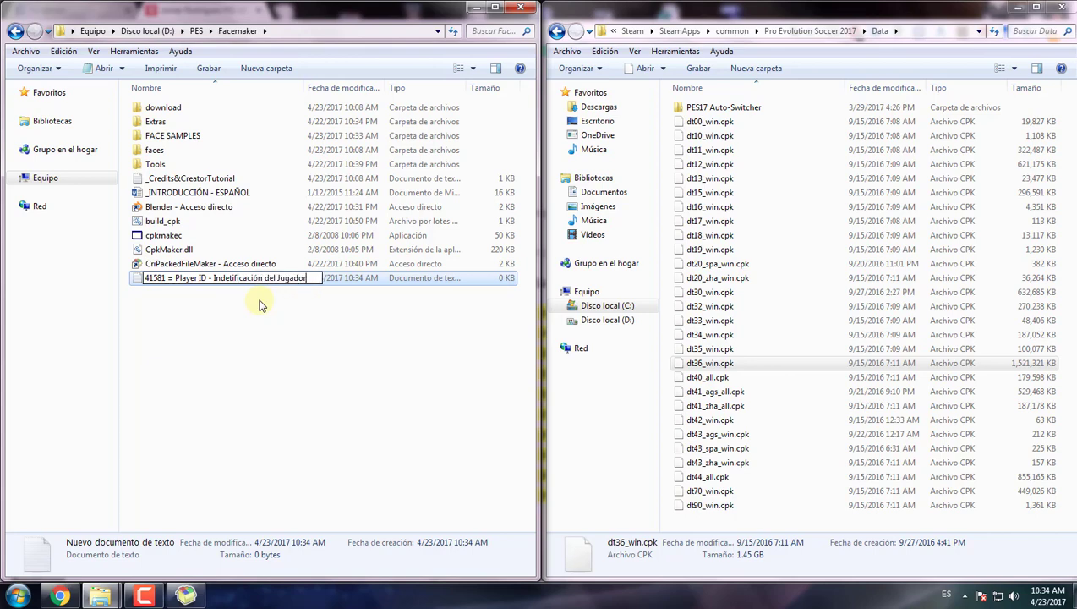
key(Return)
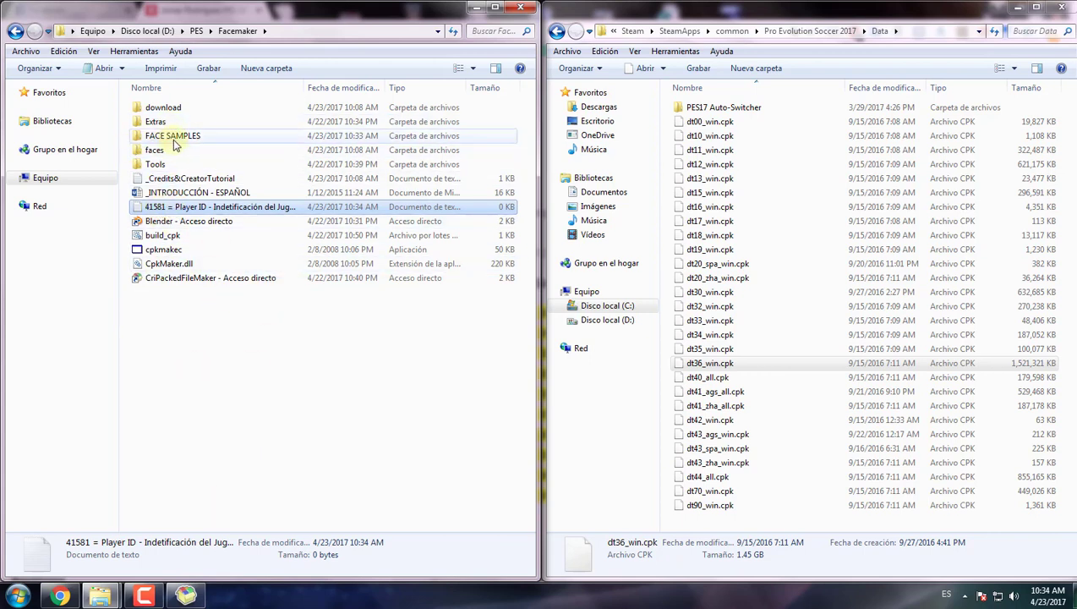
Step: Delete the player ID text document from the Facemaker folder
click(161, 210)
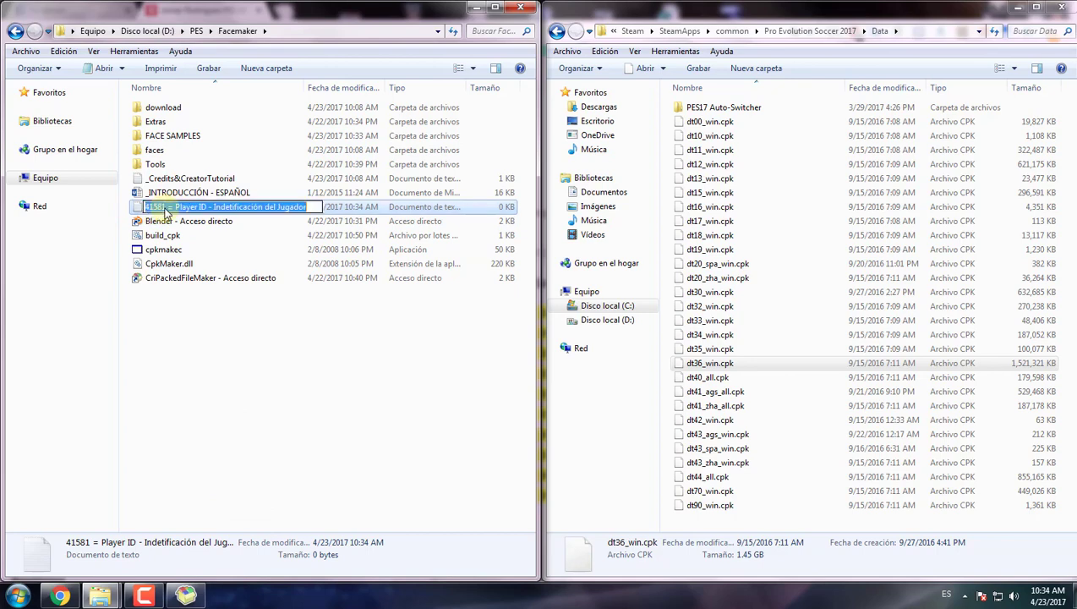
click(187, 355)
click(201, 207)
key(Delete)
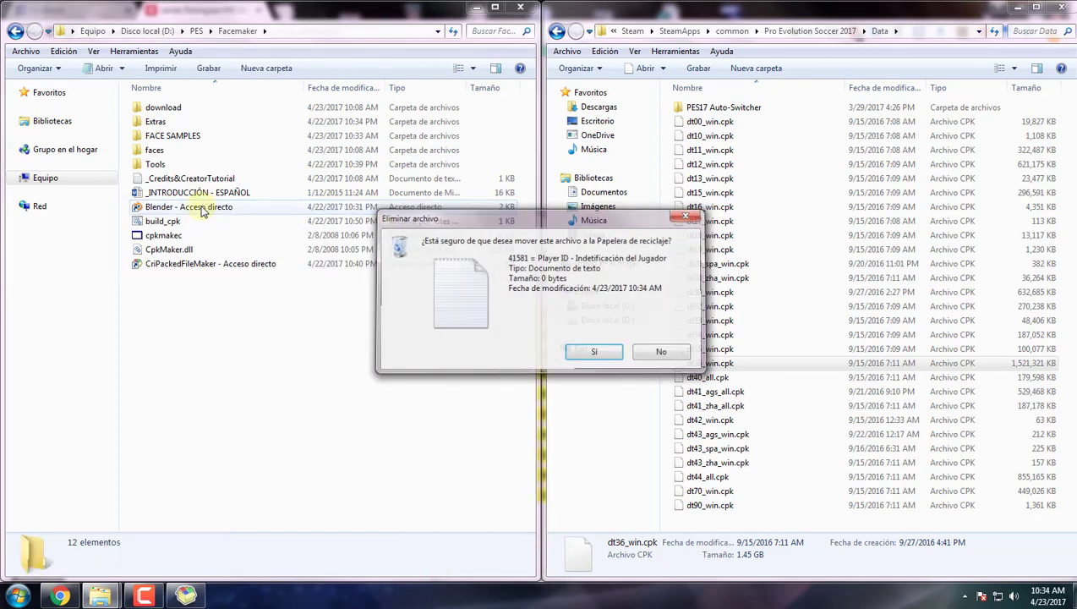
key(Return)
Step: Open the FACE SAMPLES folder and locate 41581.cpk, keeping the list sorted by name in ascending order
double_click(173, 135)
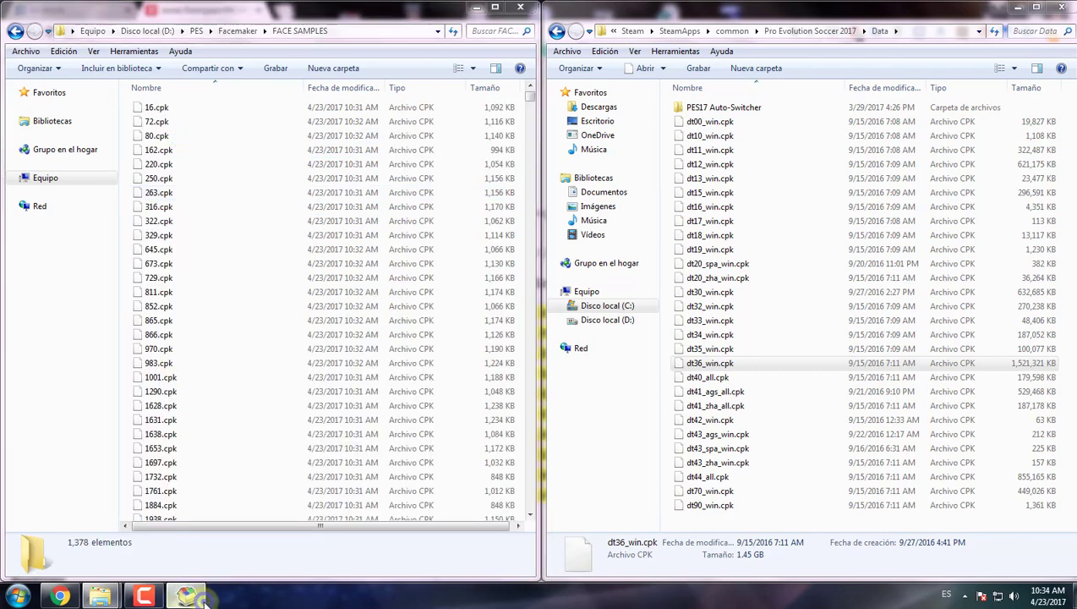
click(248, 280)
text(4158)
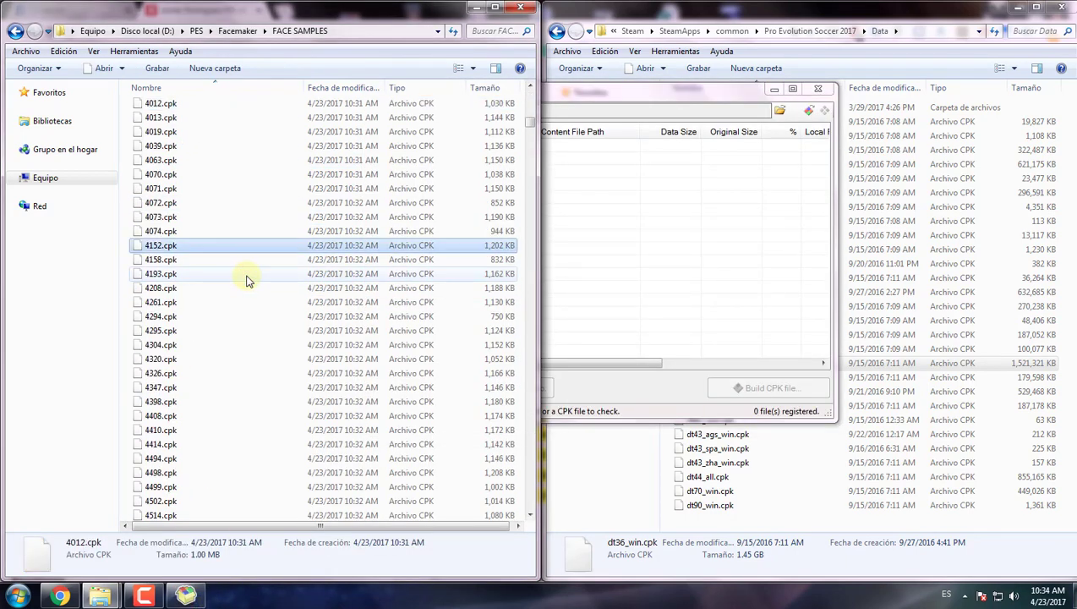
text(1)
click(174, 88)
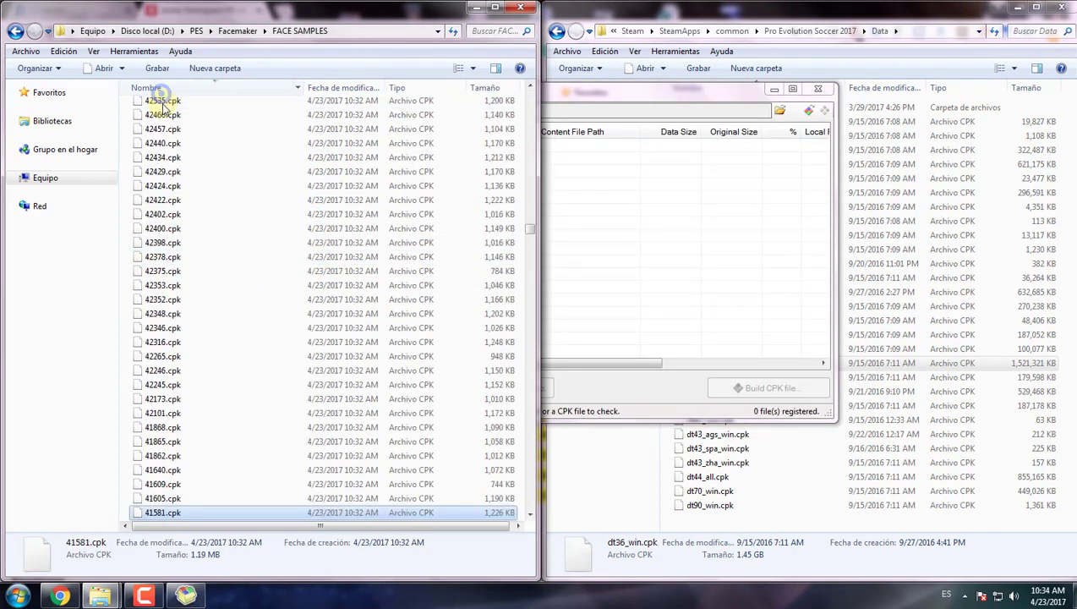
click(177, 88)
click(150, 413)
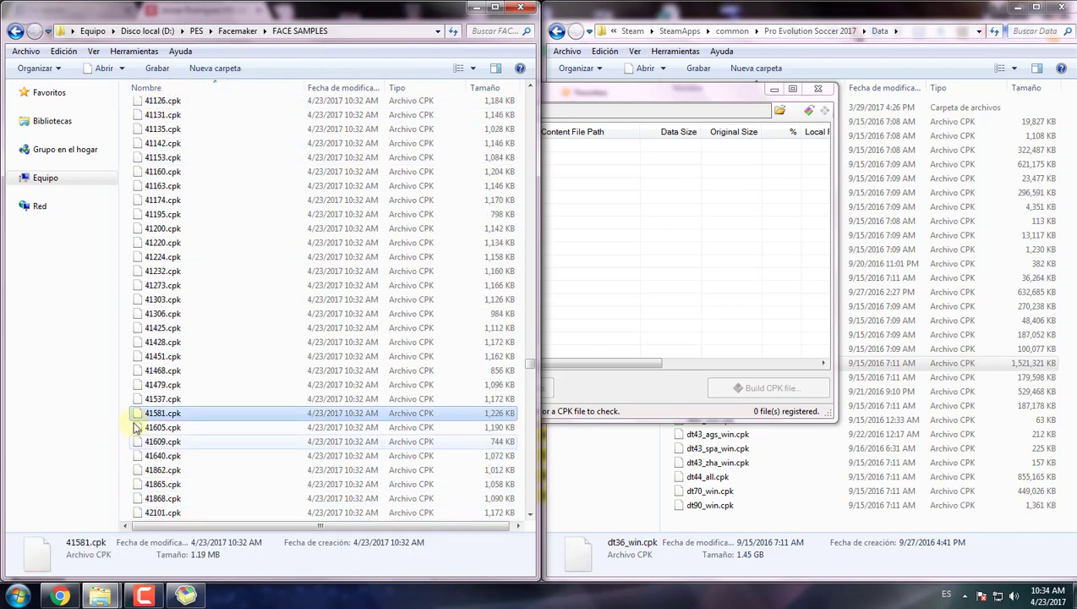
Step: Load 41581.cpk into CRI Packed File Maker and return the Explorer window to the Facemaker folder
click(155, 412)
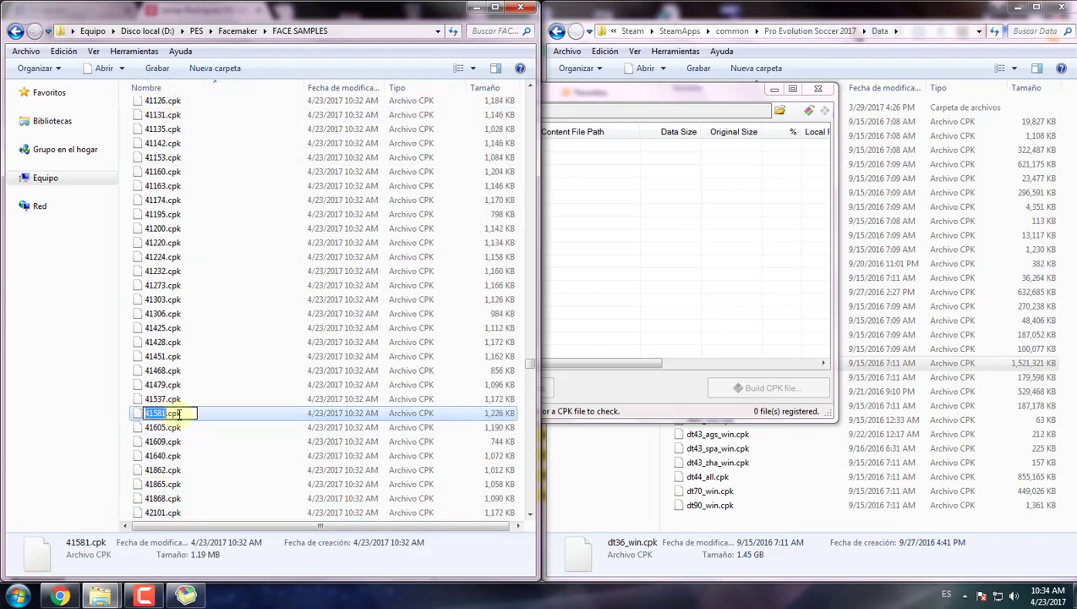
drag(217, 413, 644, 240)
click(636, 99)
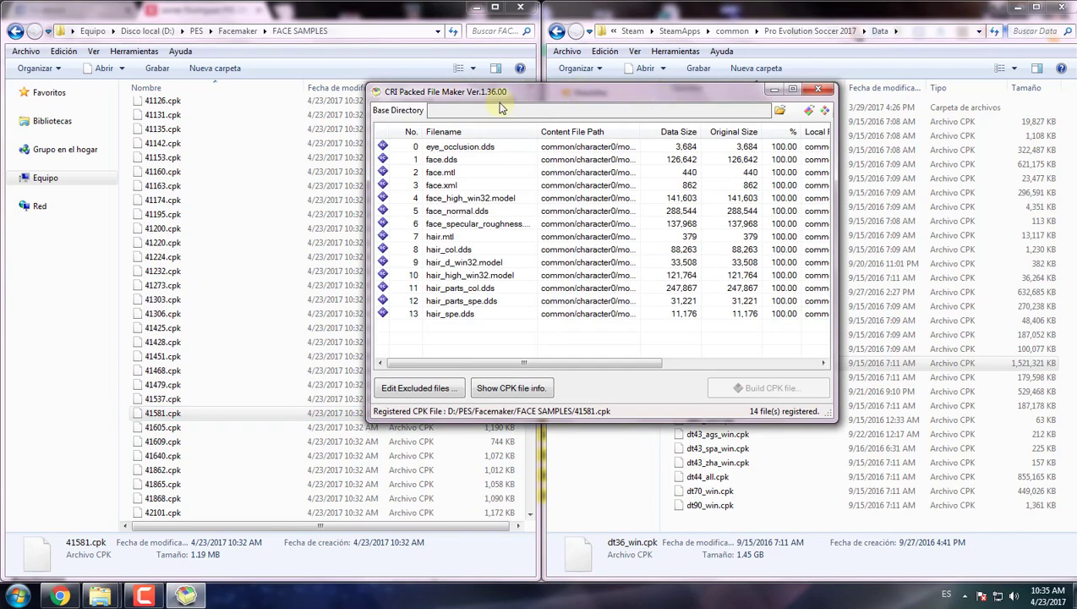
click(238, 30)
click(696, 93)
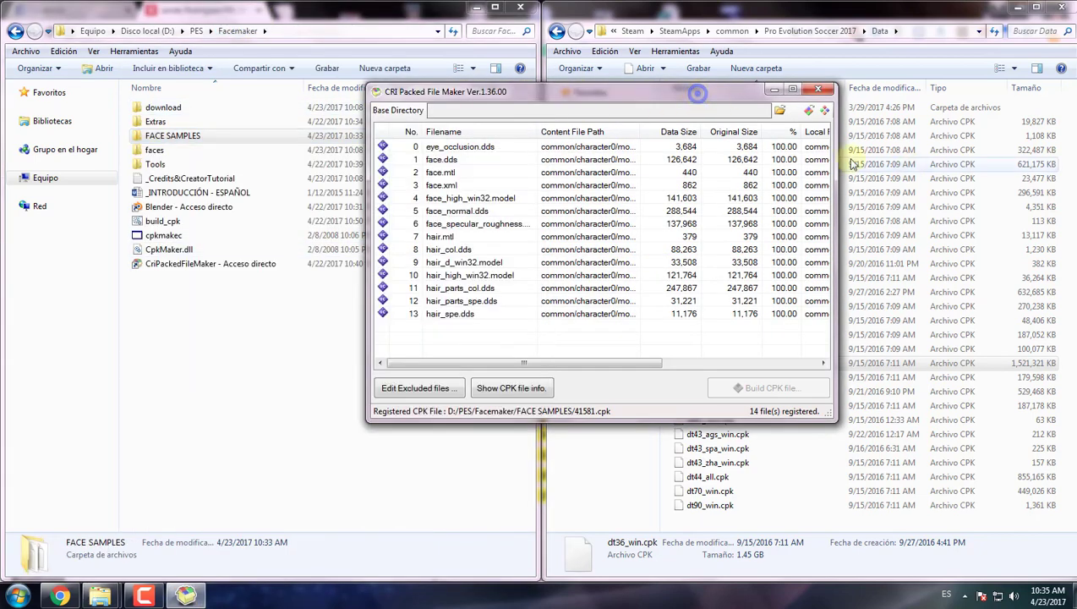
Step: Start extracting the loaded CPK and create a destination folder named 41581 inside D:\PES\Facemaker
click(824, 110)
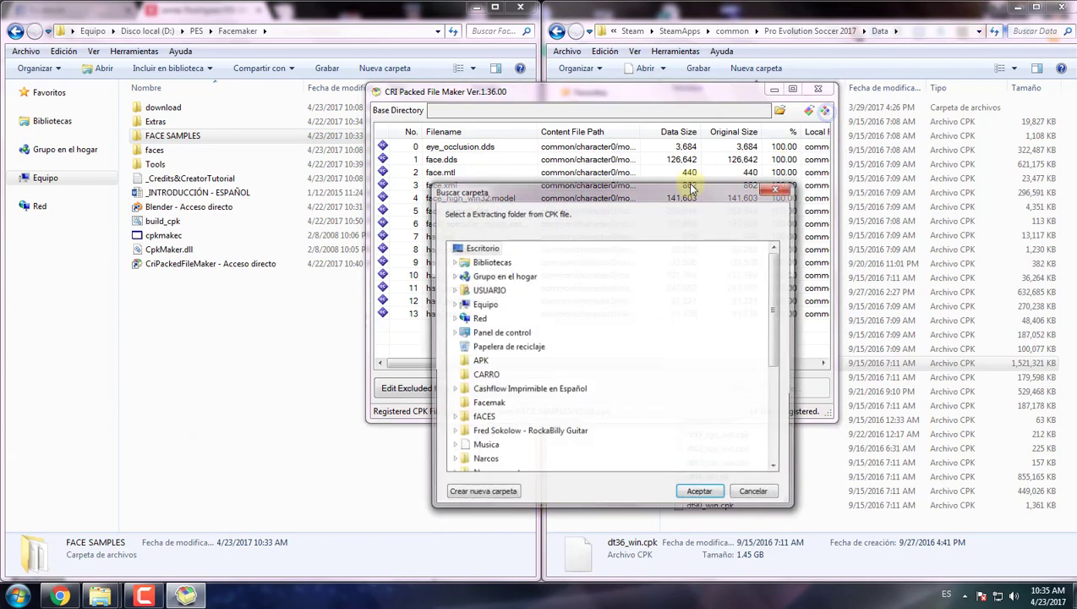
click(452, 304)
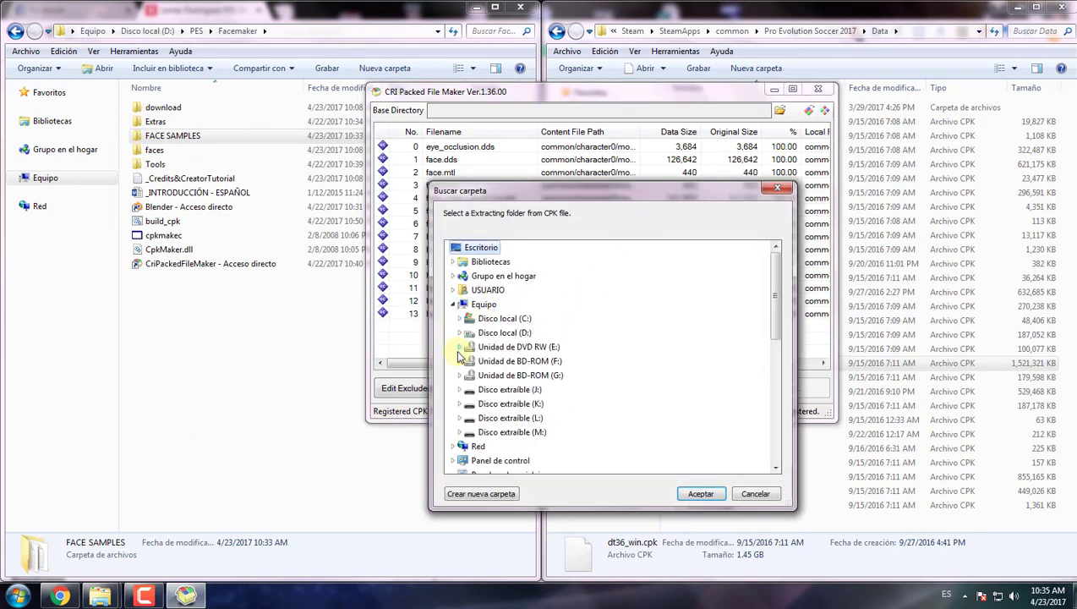
click(459, 333)
click(465, 374)
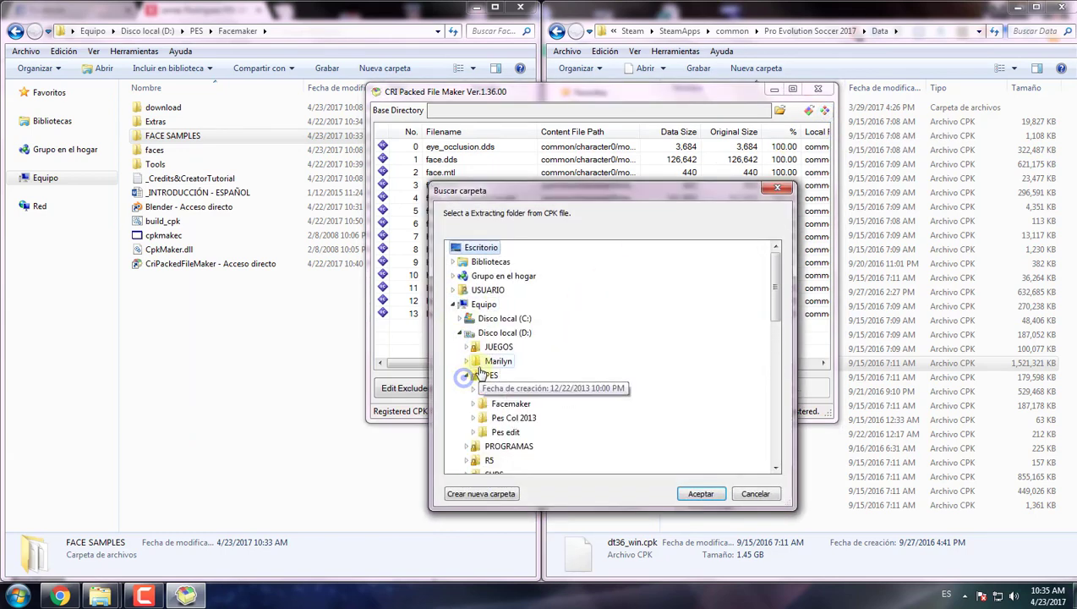
click(472, 403)
click(511, 389)
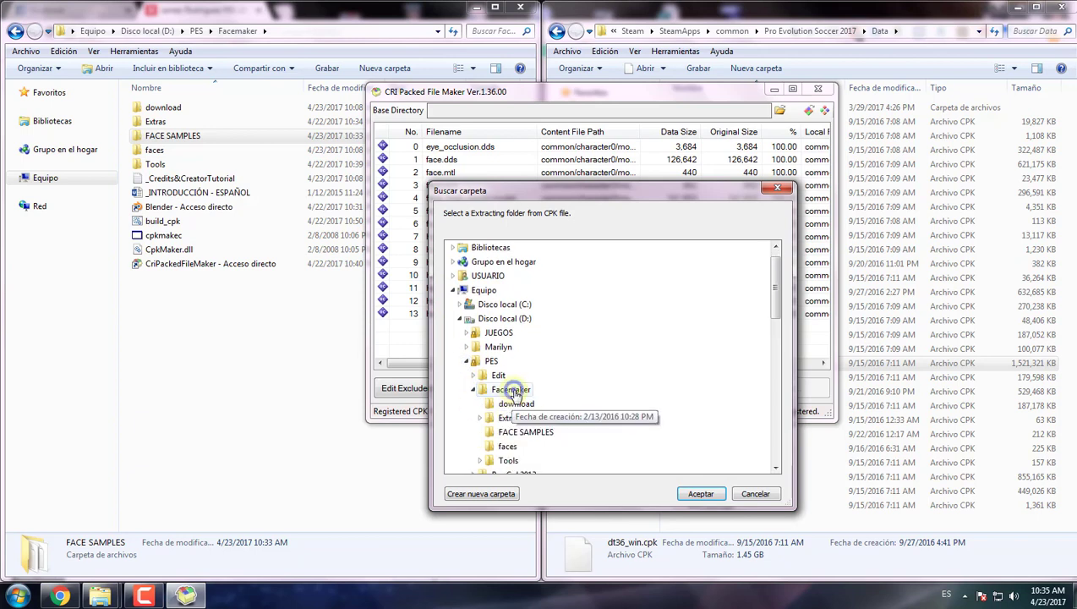
click(494, 497)
drag(577, 190, 579, 94)
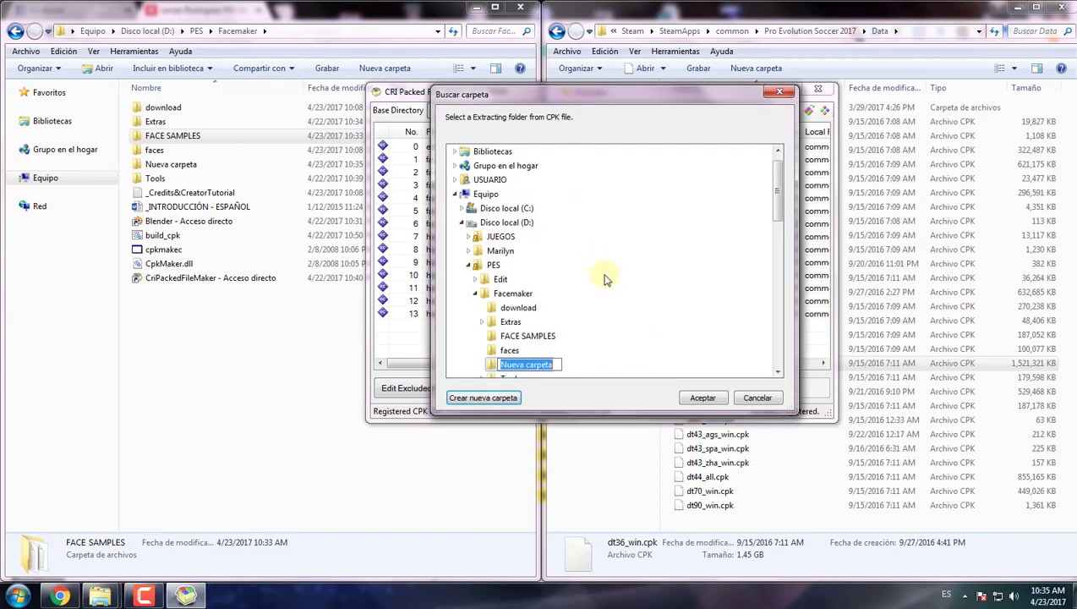
text(41581)
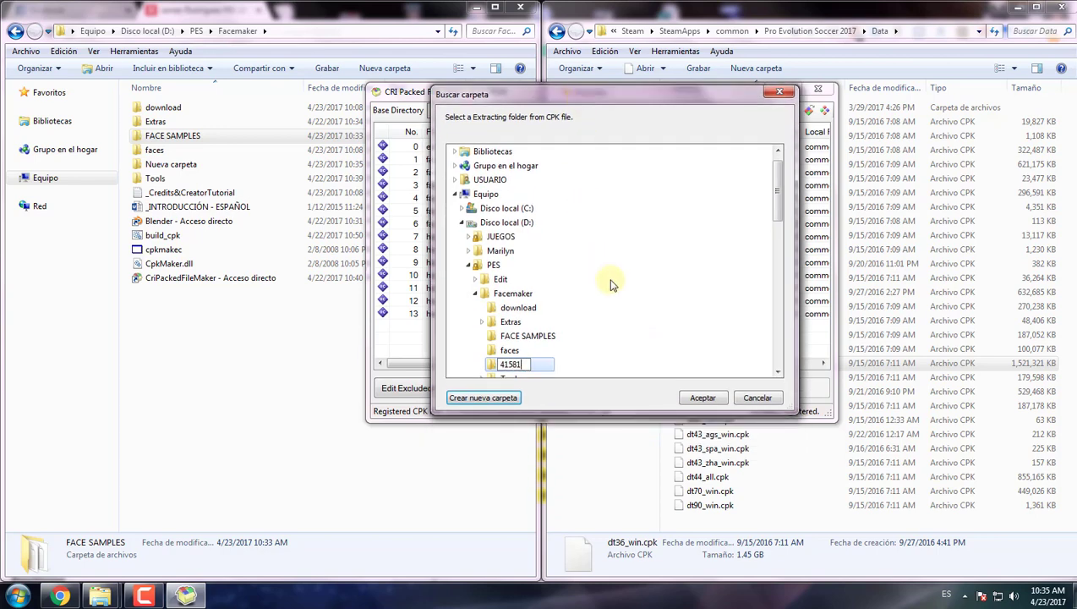
key(Return)
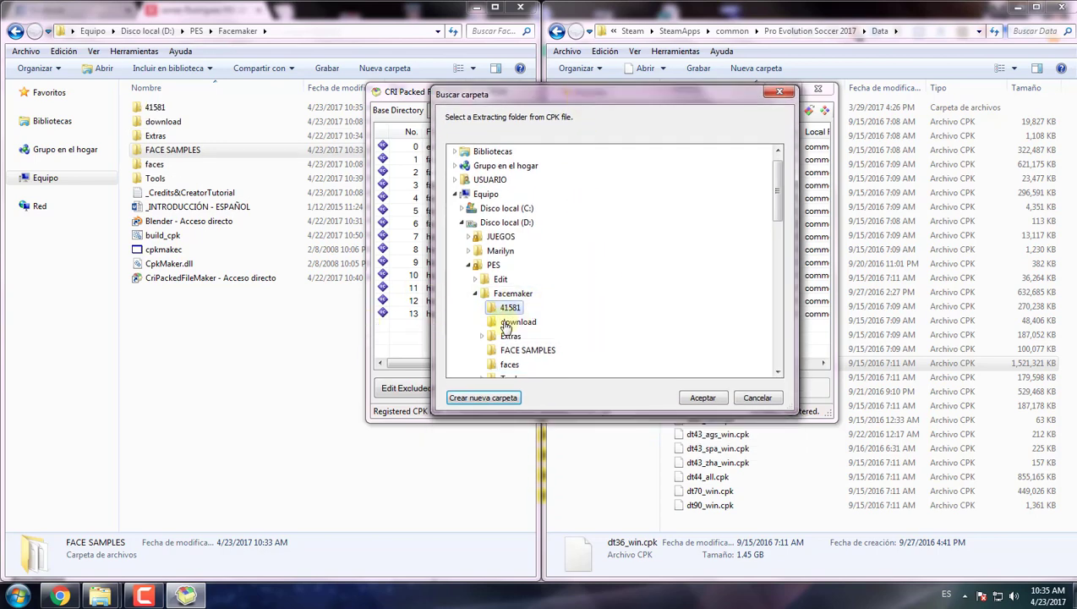
Step: Extract the CPK's internal files into the 41581 folder and close CRI Packed File Maker
click(710, 400)
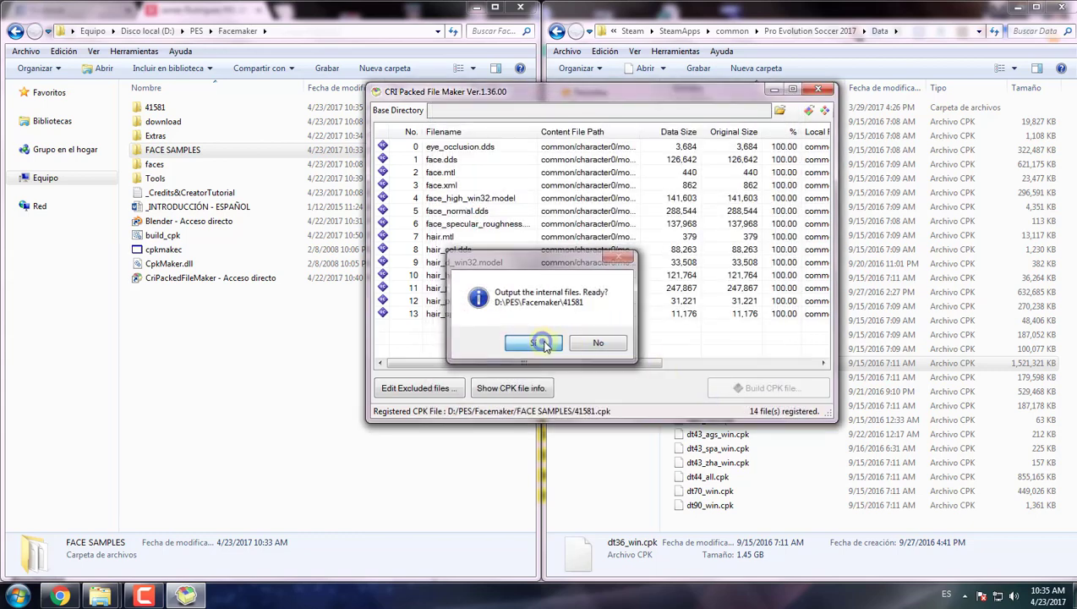
click(548, 339)
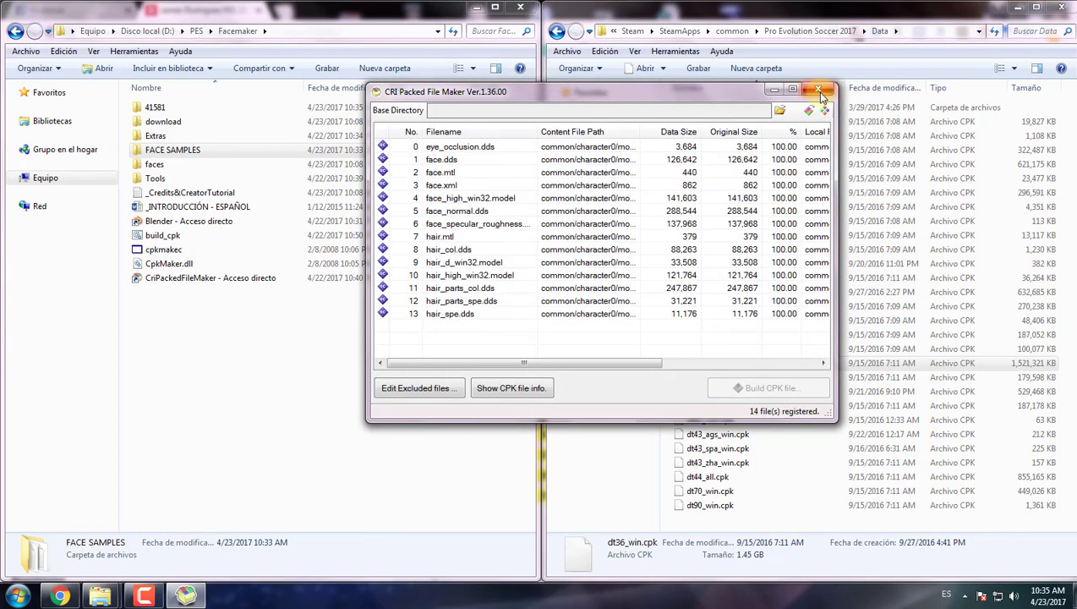
click(819, 91)
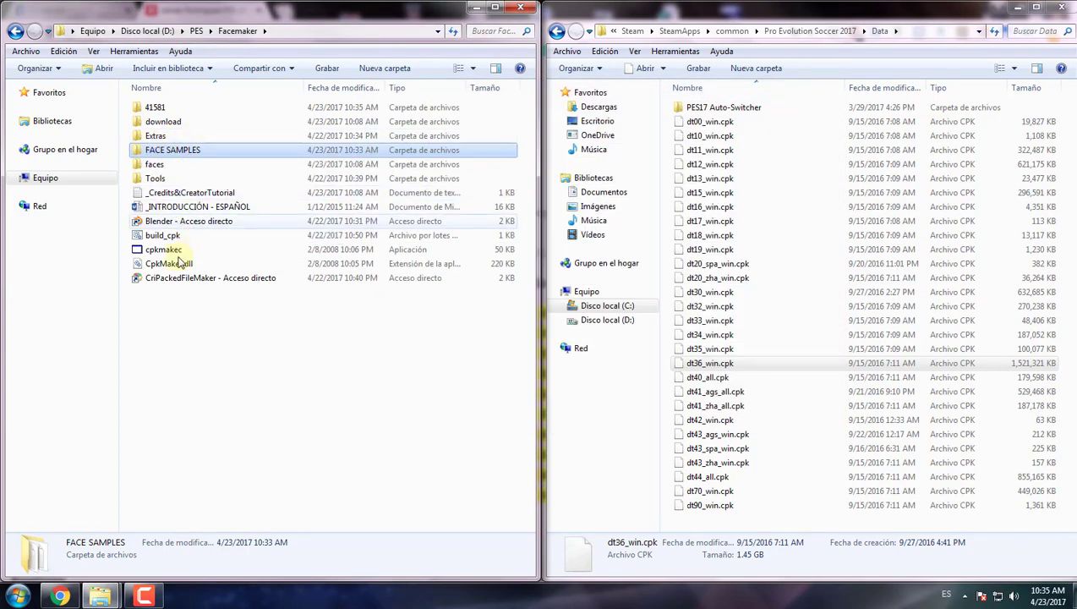
Step: Move the 41581 folder into the faces folder and open faces
click(172, 109)
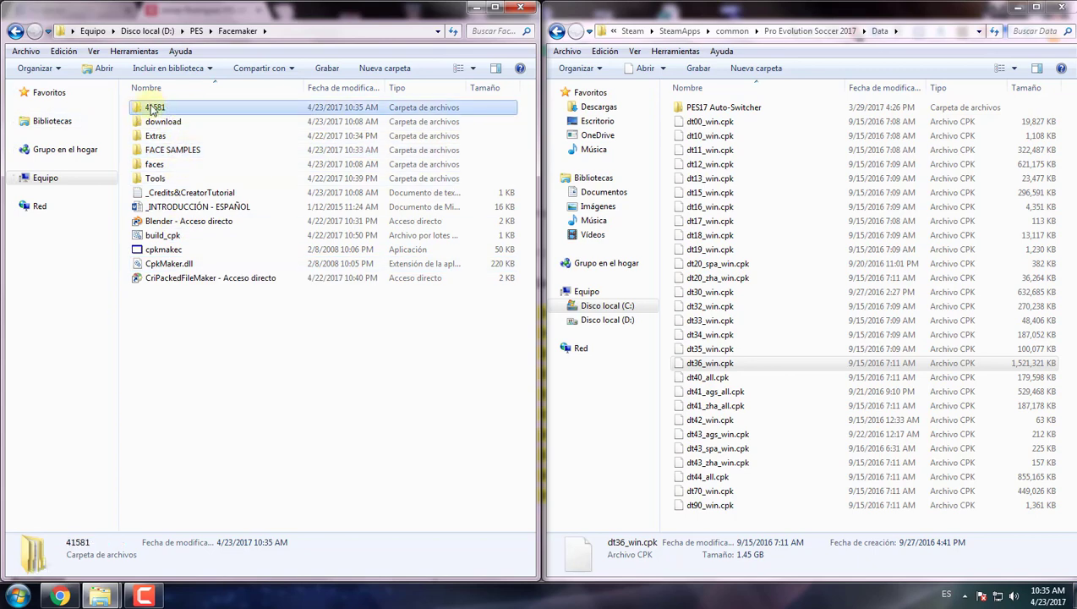
drag(156, 107, 164, 133)
double_click(154, 150)
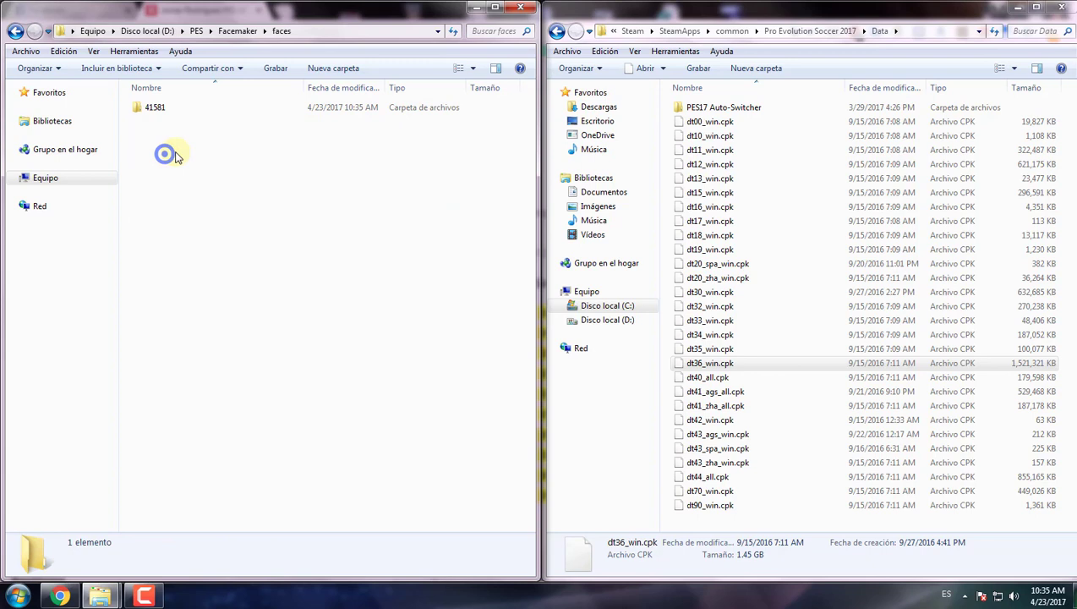
Step: Open the nested folders from 41581\common down to face\real\41581 and examine the extracted face and hair files
double_click(152, 108)
double_click(153, 110)
double_click(153, 110)
double_click(153, 110)
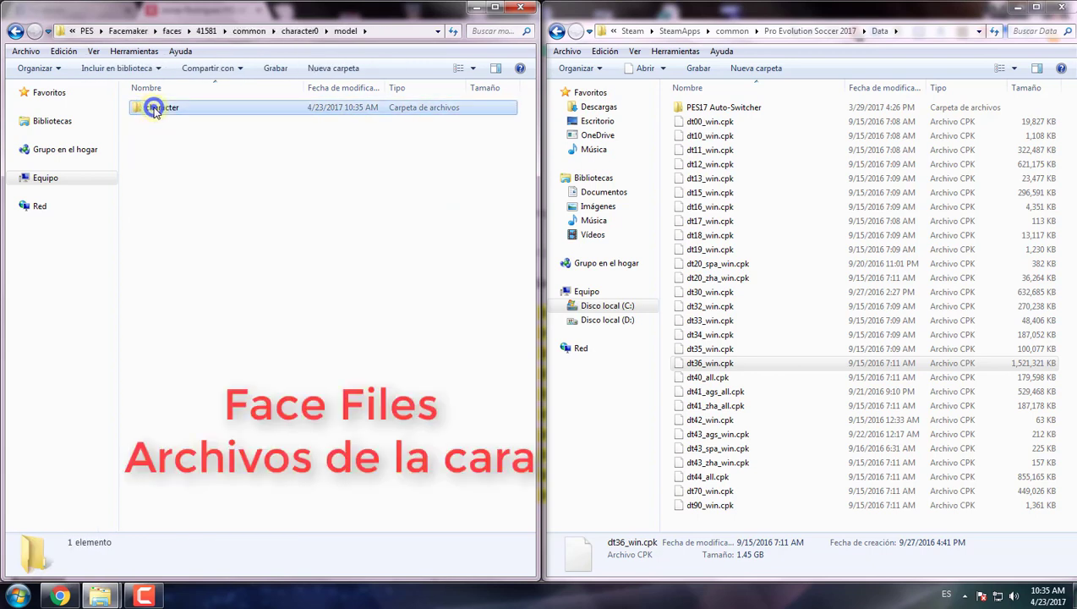
double_click(153, 110)
double_click(153, 110)
double_click(153, 110)
double_click(153, 109)
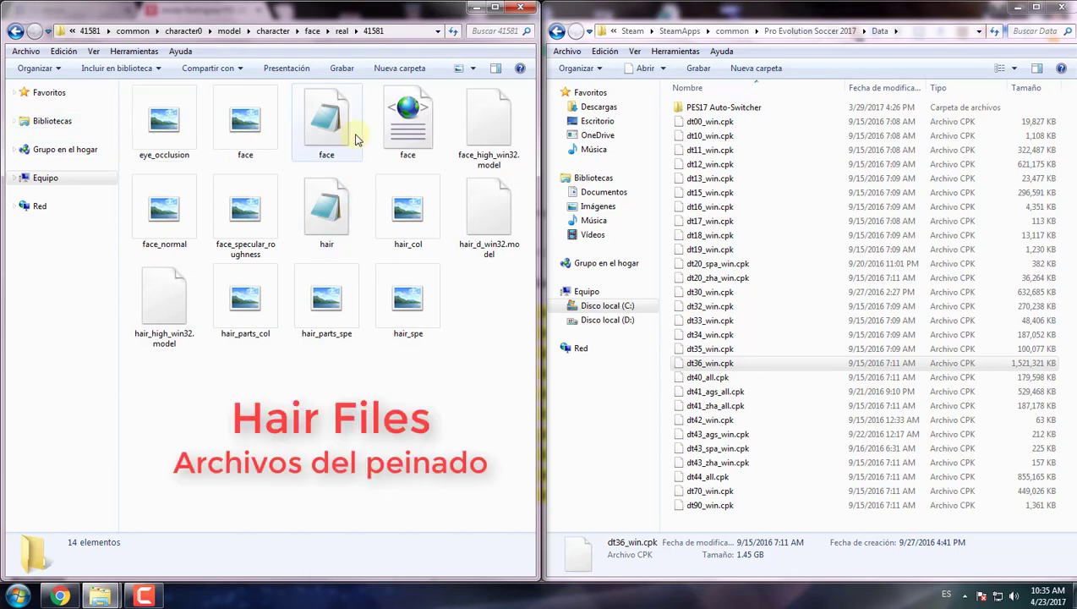
click(347, 212)
click(251, 216)
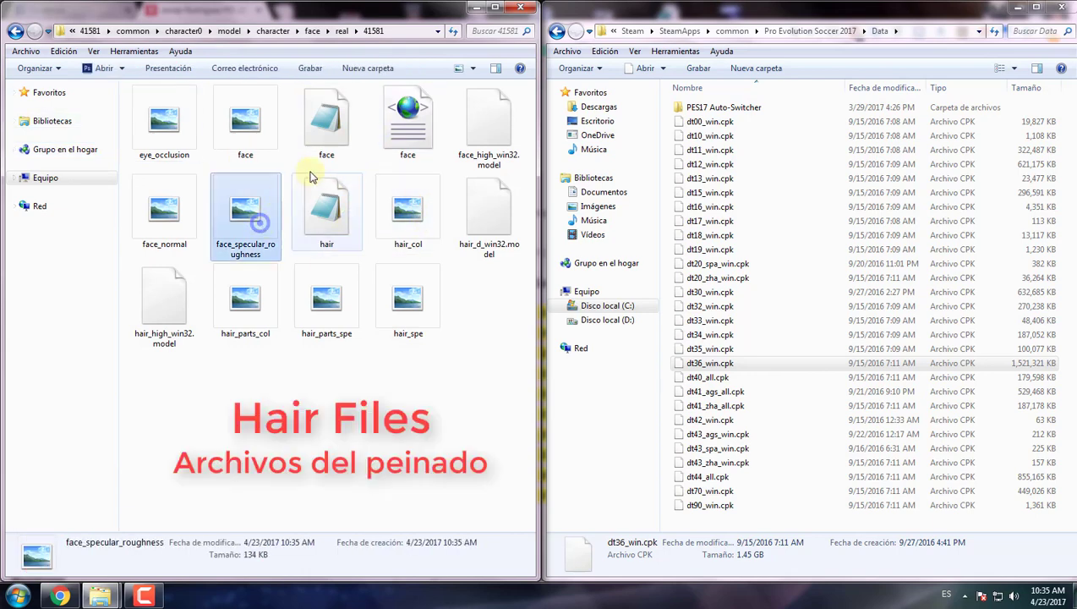
Step: Select the group of face files and, separately, the group of hair files in the 41581 folder to review them
shift+click(253, 152)
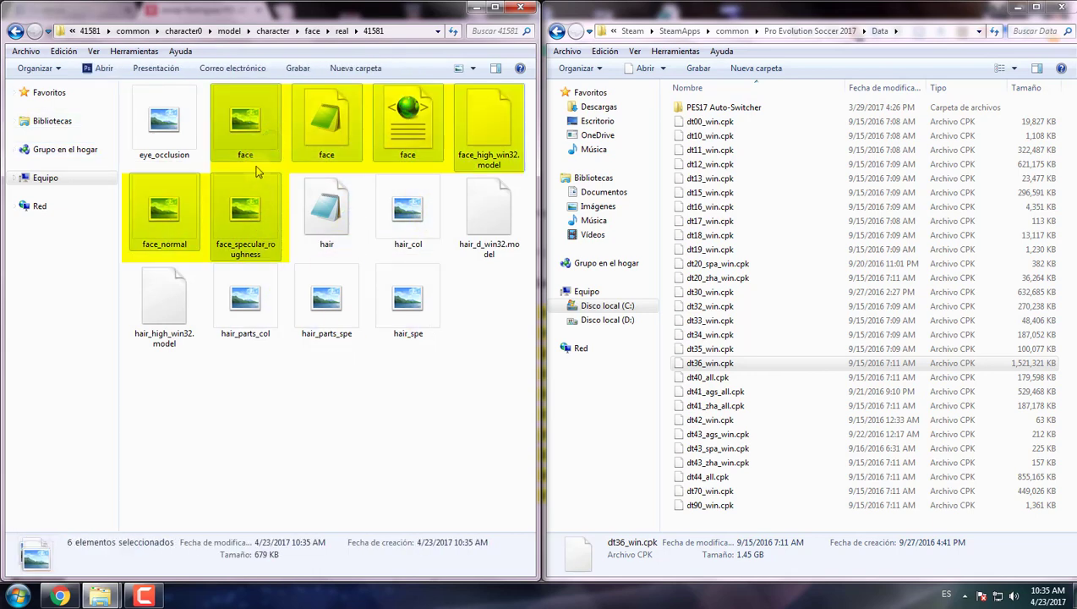
click(326, 212)
shift+click(406, 296)
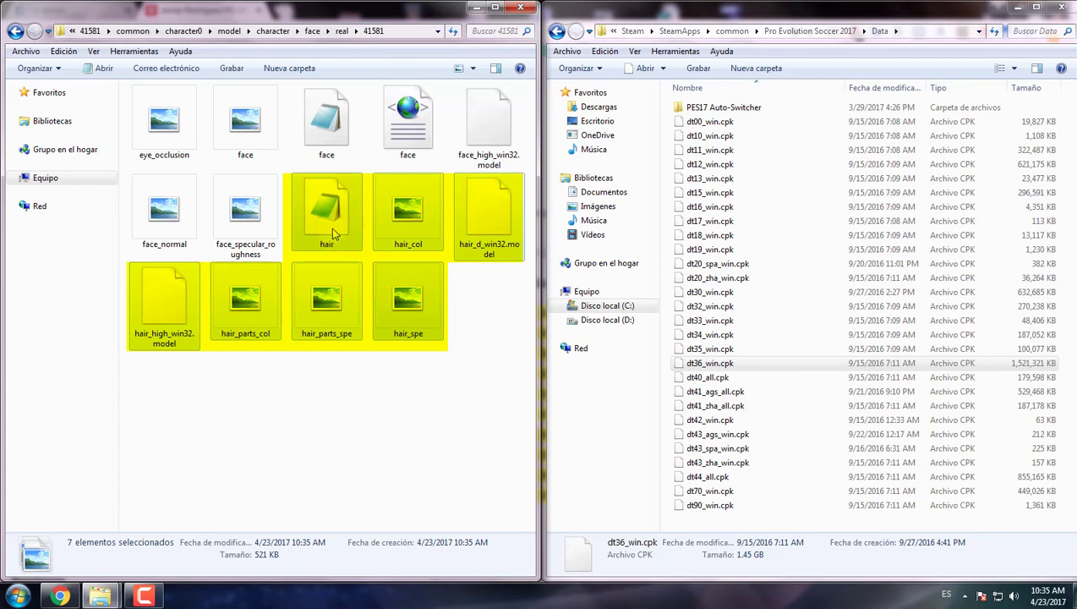
Step: Return to the Facemaker folder, run its Blender shortcut and dismiss the splash screen
click(89, 30)
click(279, 31)
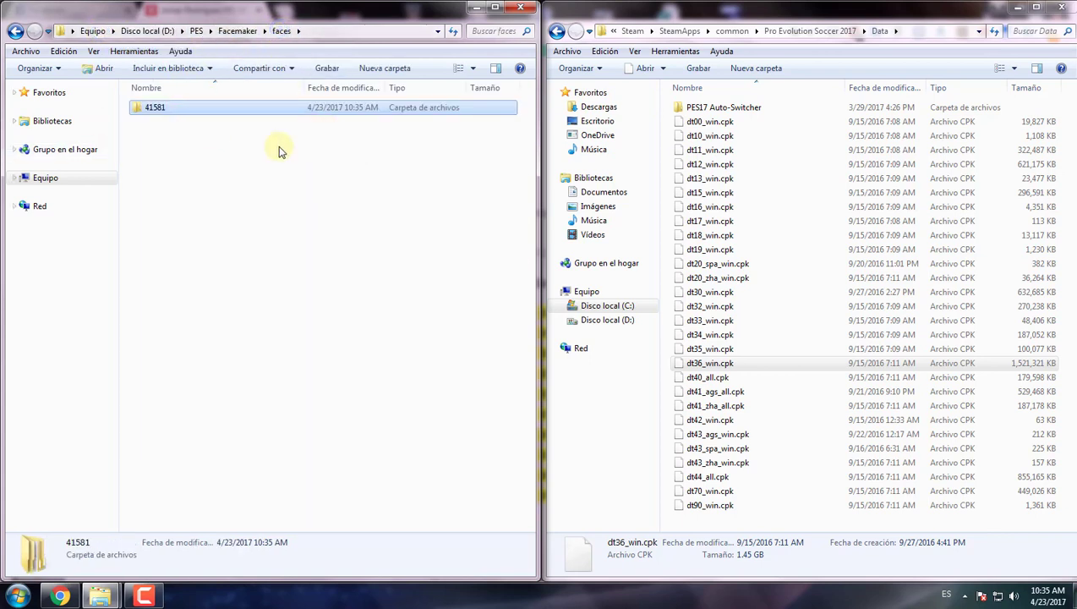
click(239, 31)
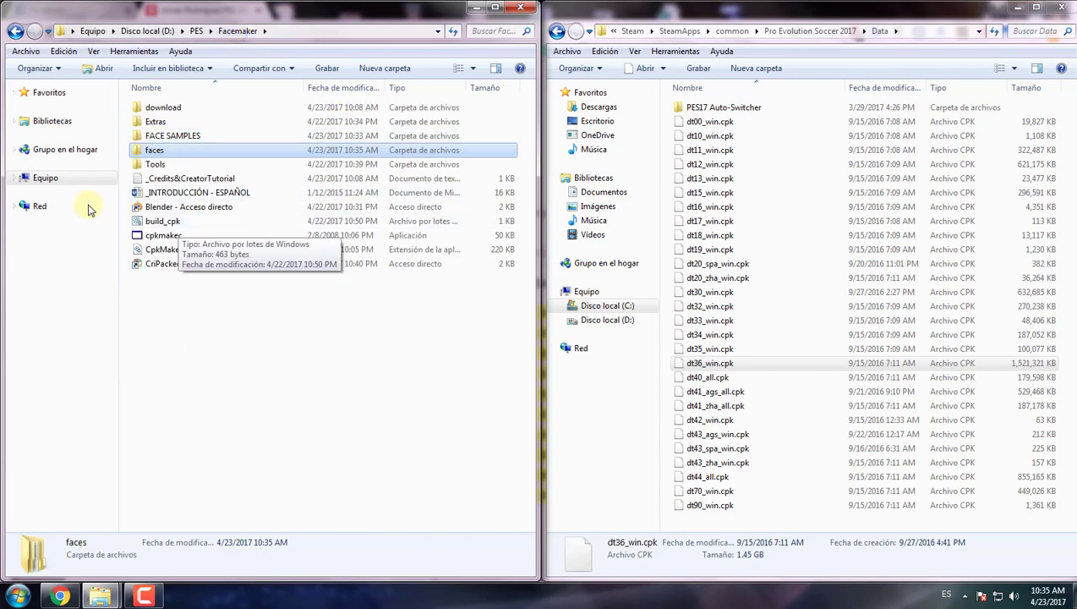
double_click(169, 207)
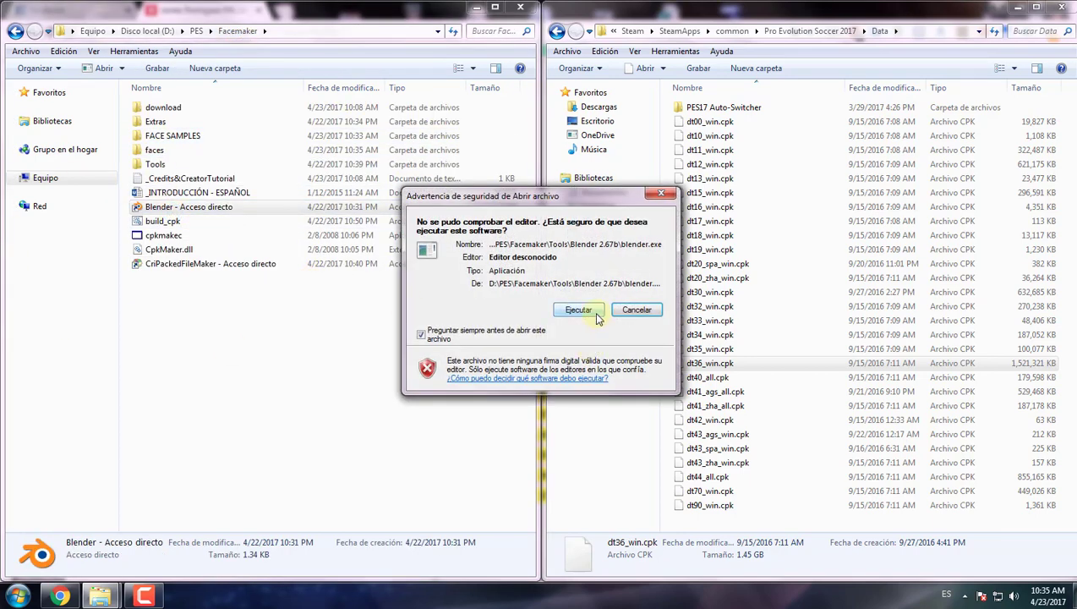
click(583, 310)
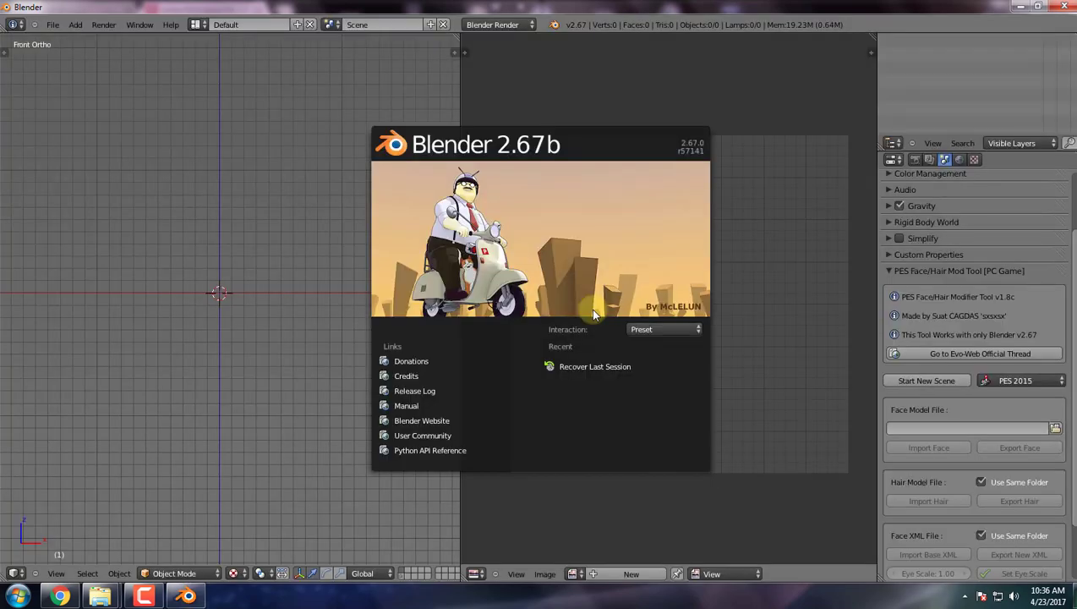
click(771, 293)
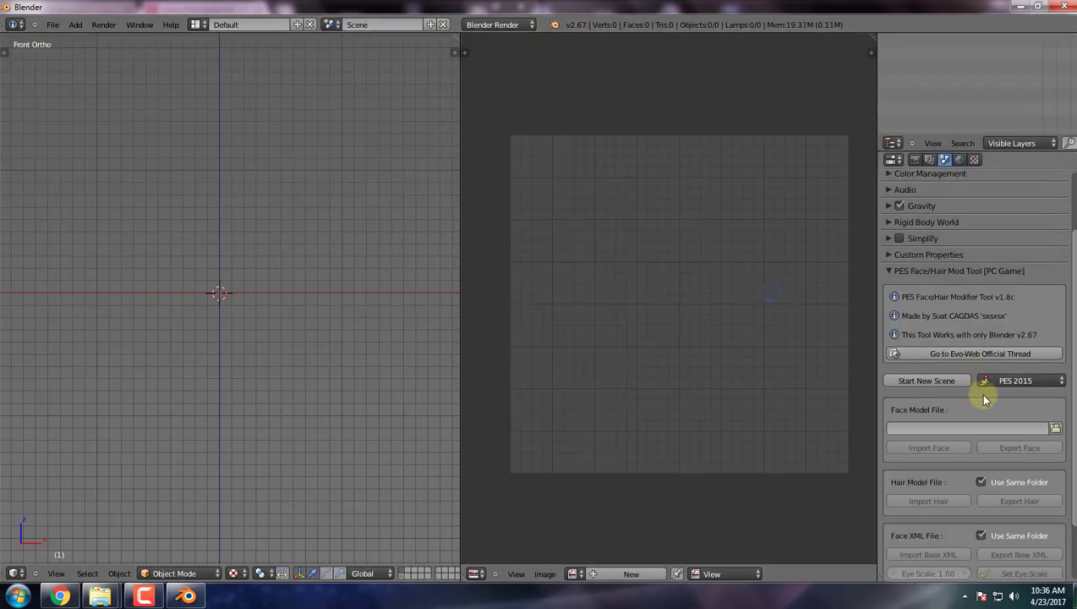
Step: Browse for the face model file, starting in D:\PES\Facemaker\faces
click(1054, 428)
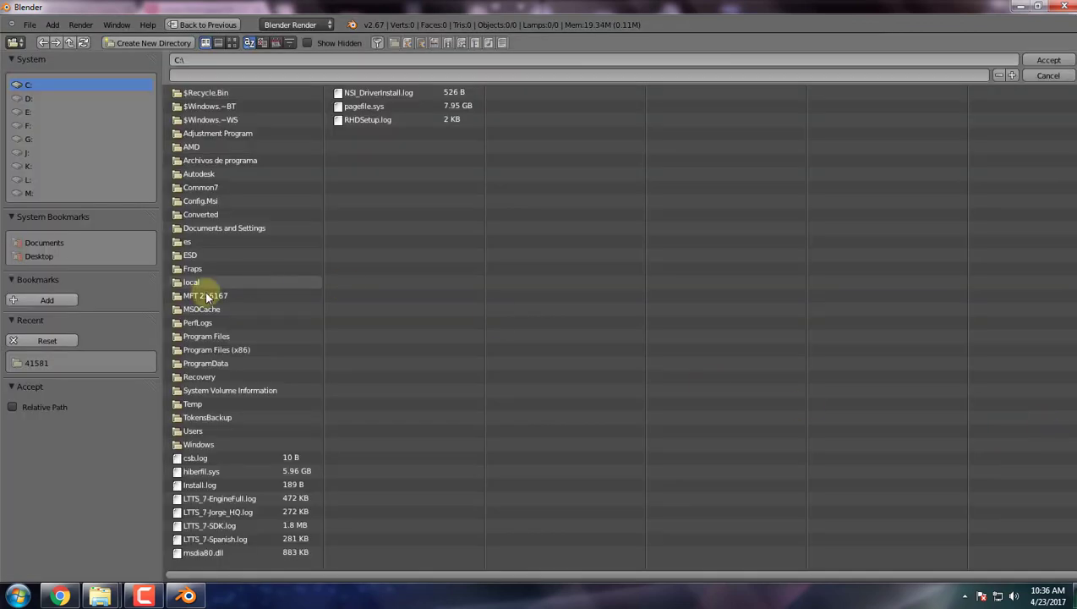
click(35, 362)
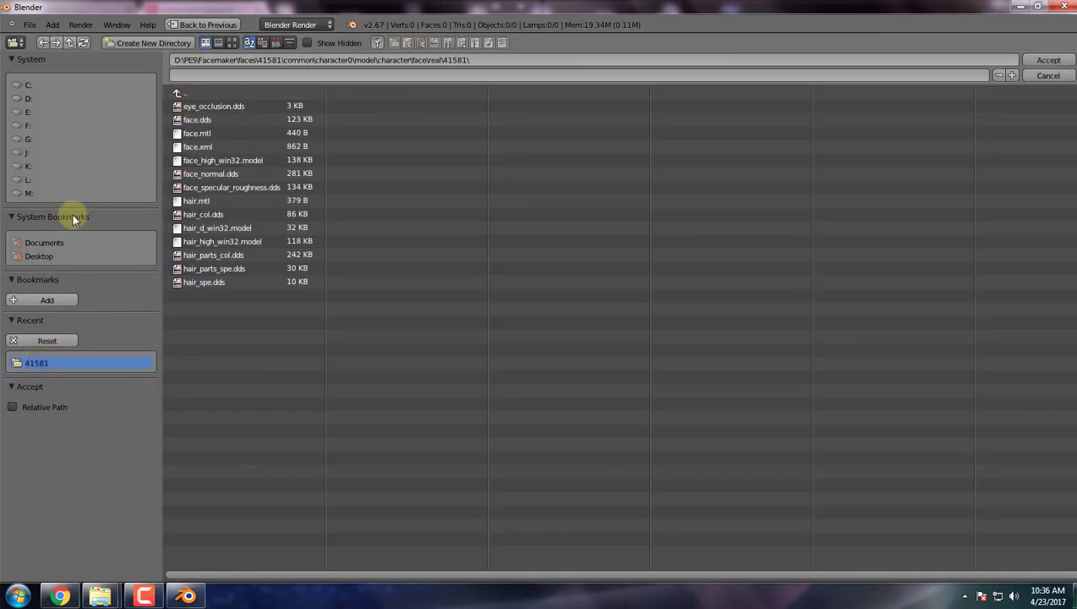
click(28, 99)
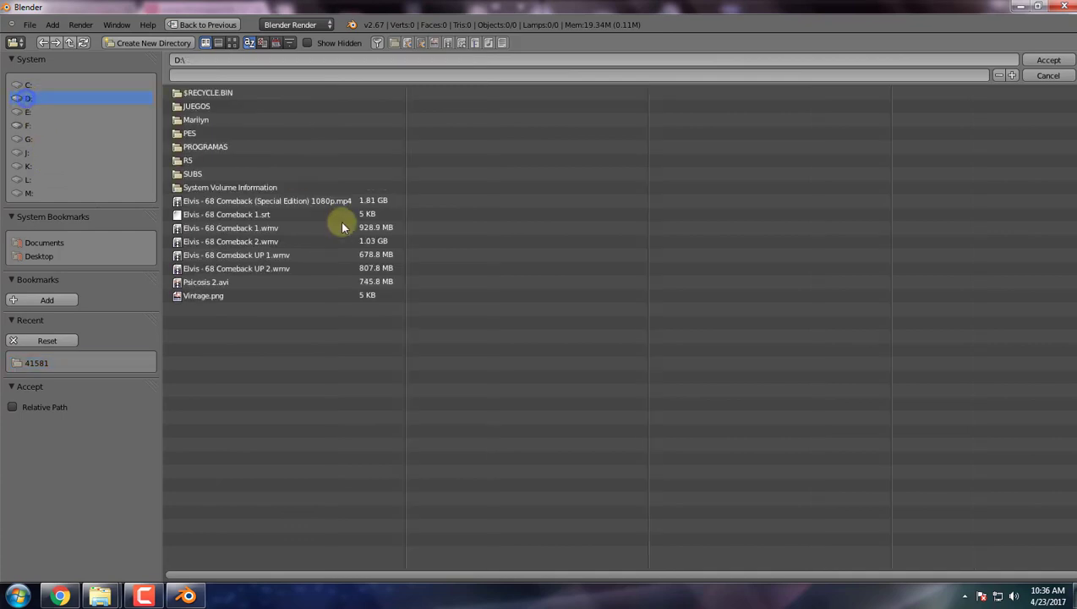
click(205, 126)
click(201, 119)
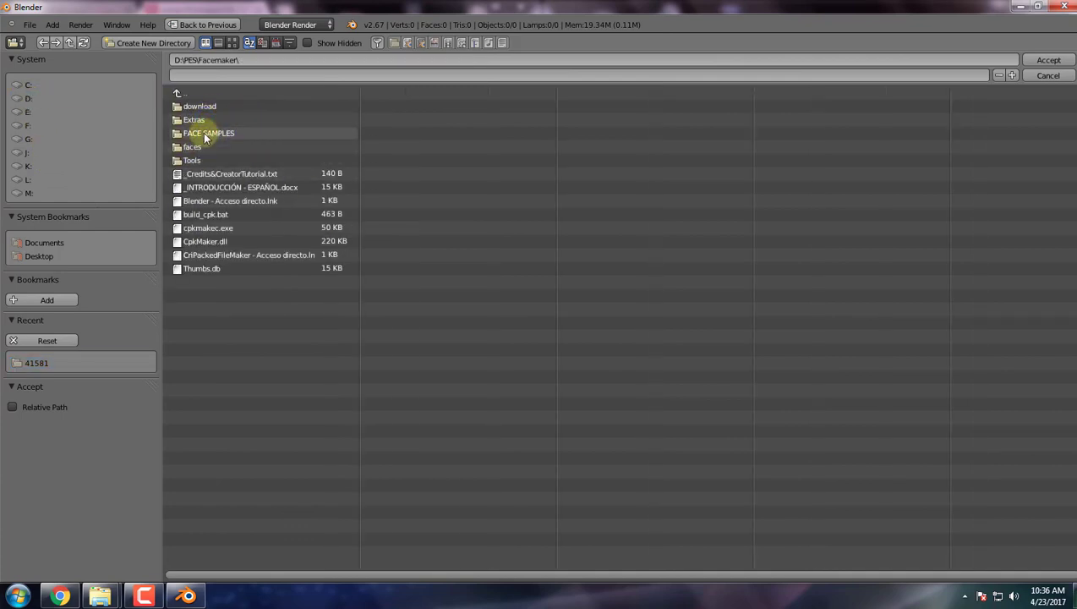
click(196, 150)
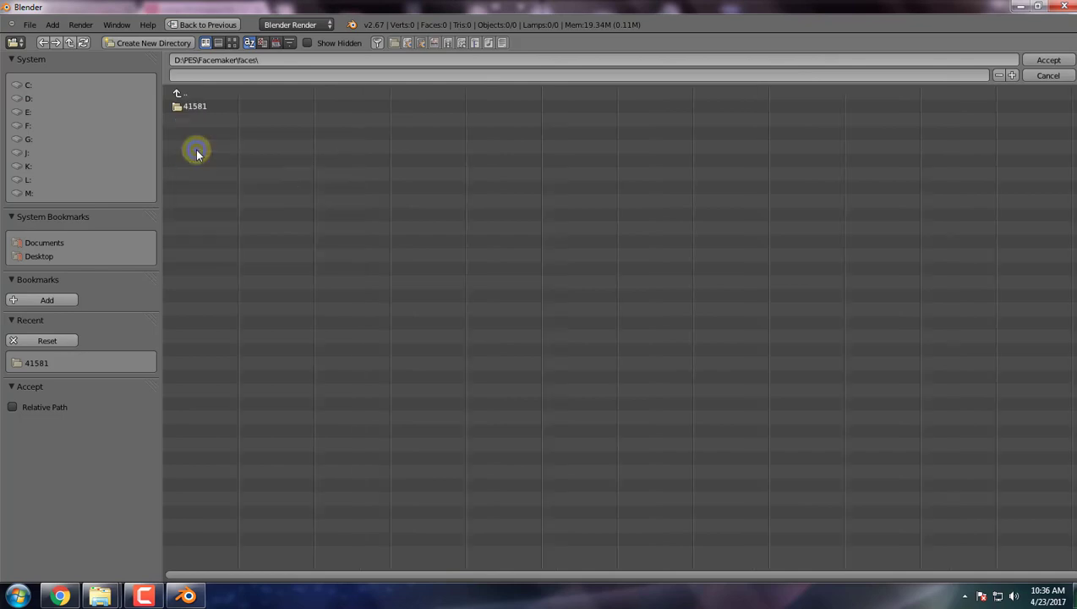
Step: Open the nested folders from 41581\common\character0\model\character down to face\real\41581
click(194, 106)
click(196, 106)
click(203, 107)
click(211, 108)
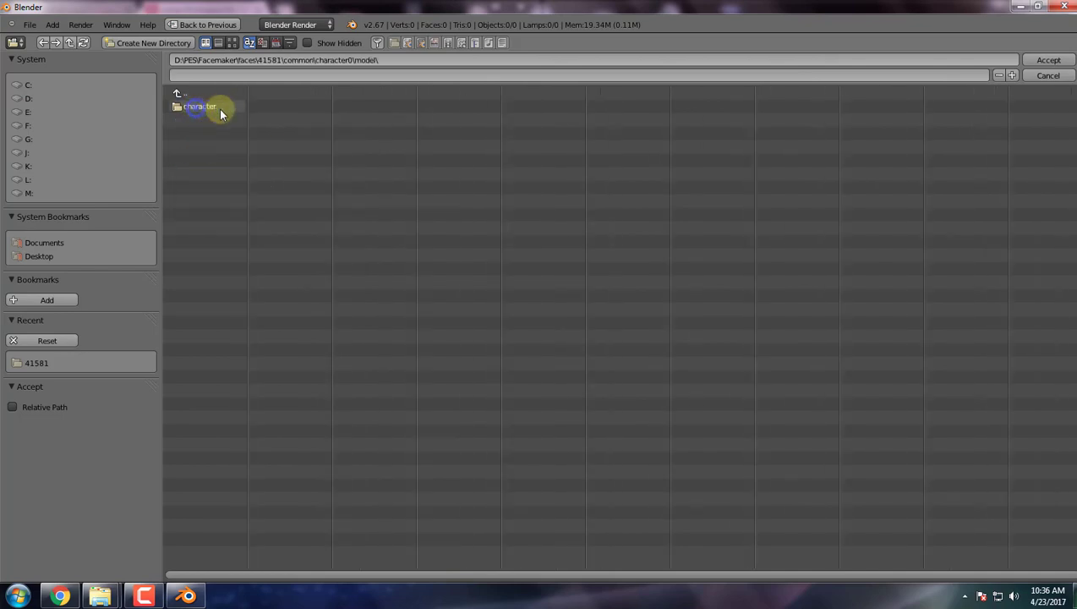
click(206, 108)
click(205, 108)
click(205, 108)
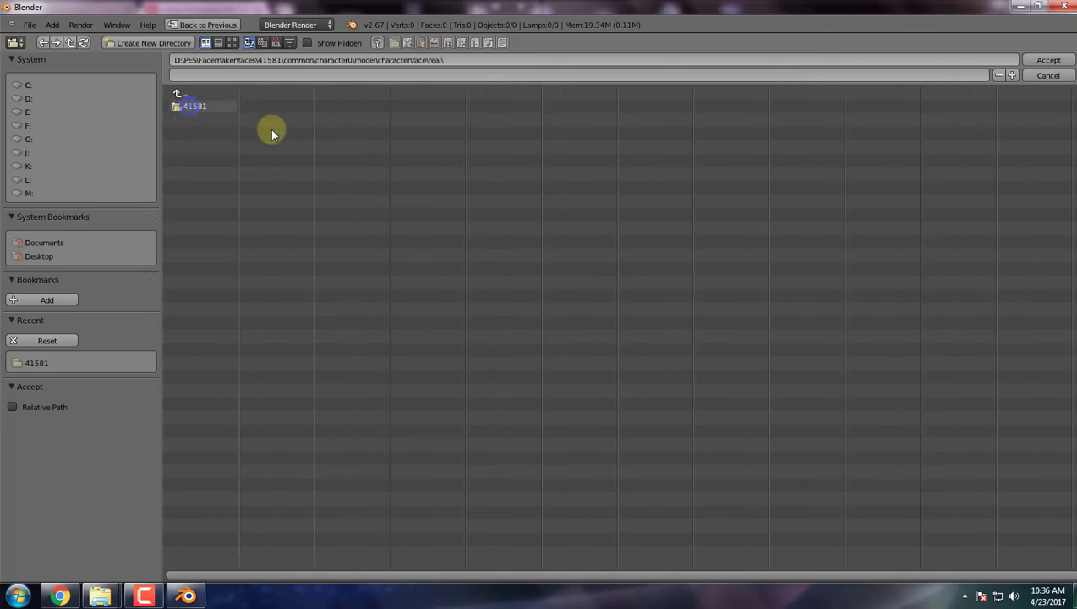
click(204, 107)
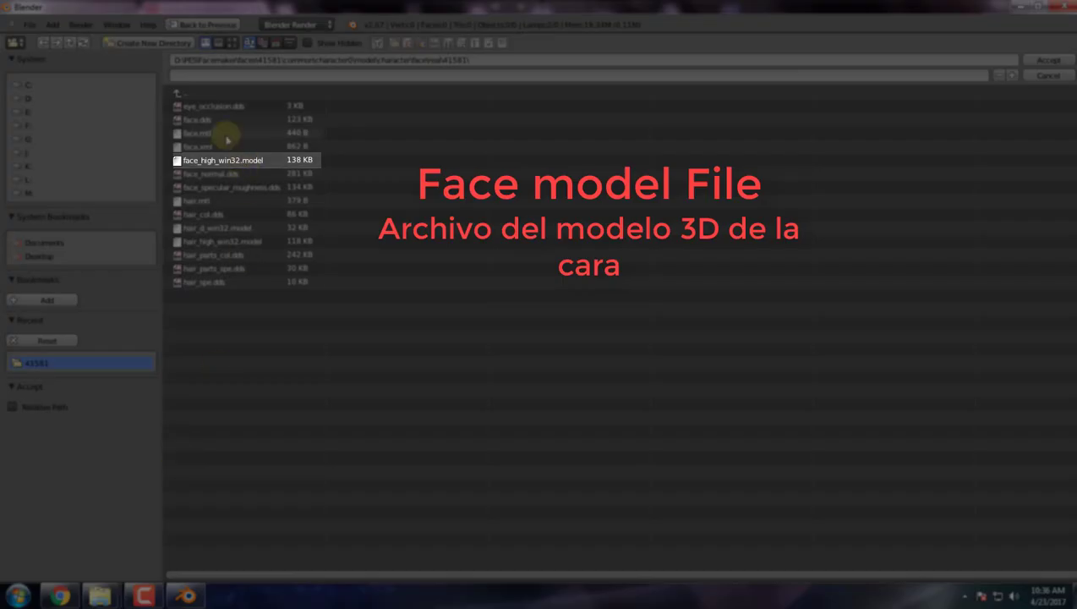
Step: Load face_high_win32.model as the face model file and import the face
click(217, 160)
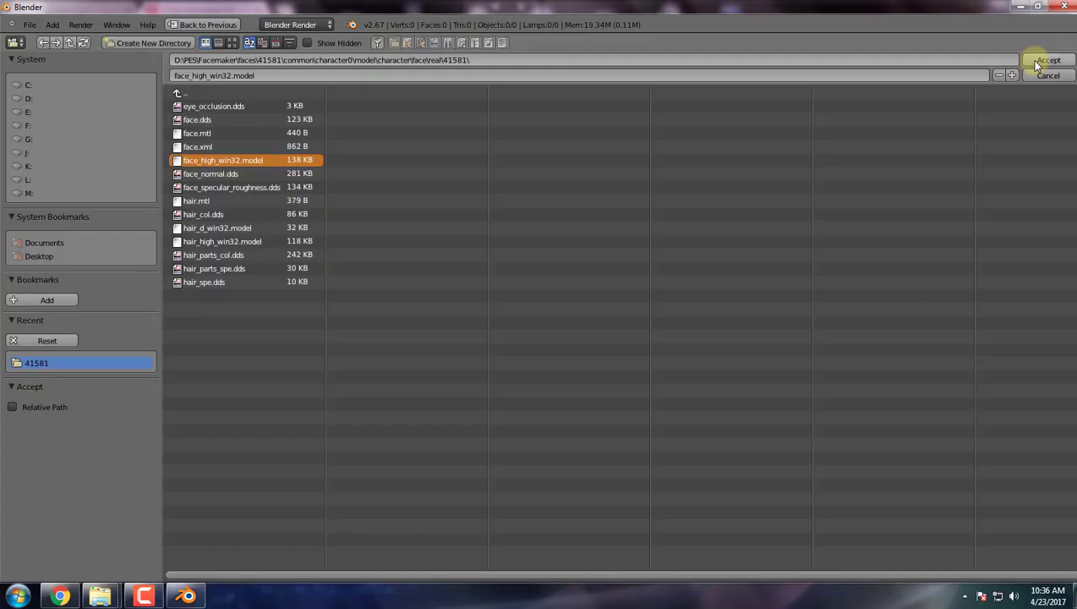
click(1033, 60)
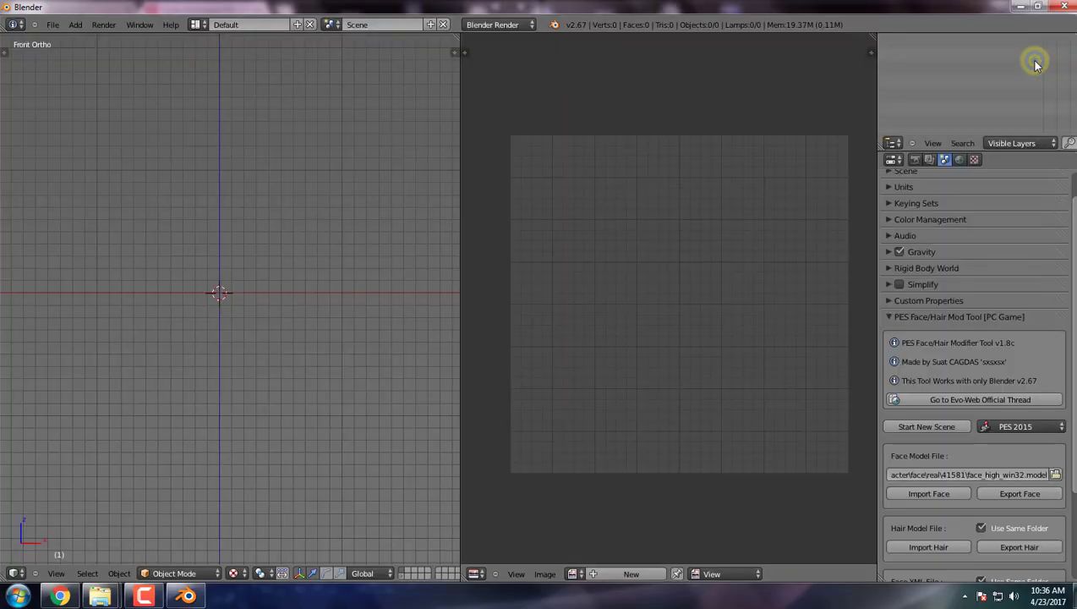
click(935, 502)
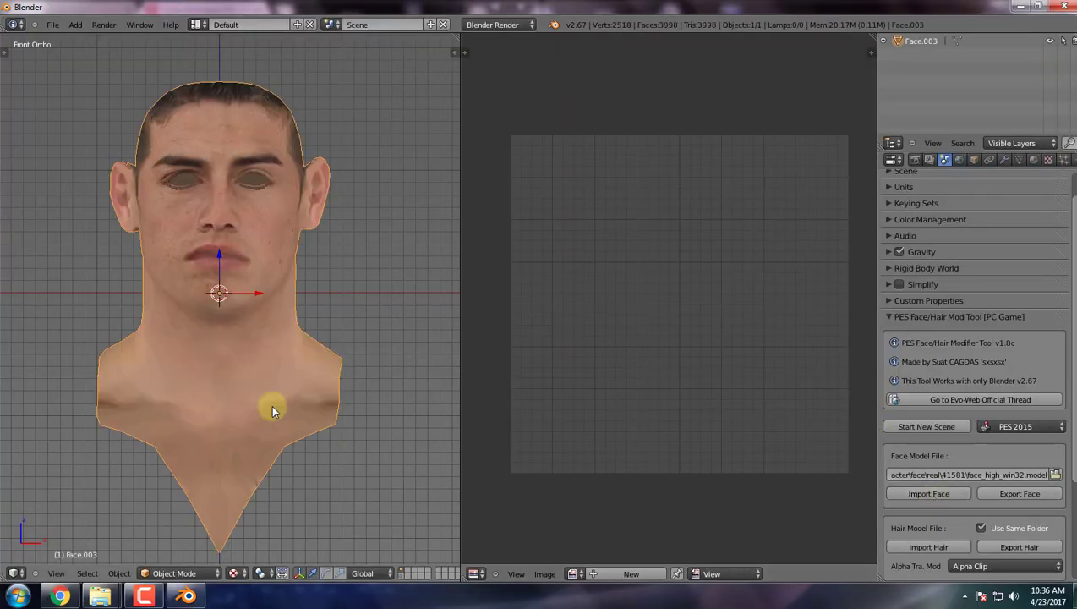
Step: Examine the imported face from several angles and distances, including the front view
middle_drag(180, 373, 541, 365)
mouse_move(279, 326)
middle_down()
mouse_move(113, 344)
mouse_move(293, 342)
middle_up()
click(56, 573)
click(76, 409)
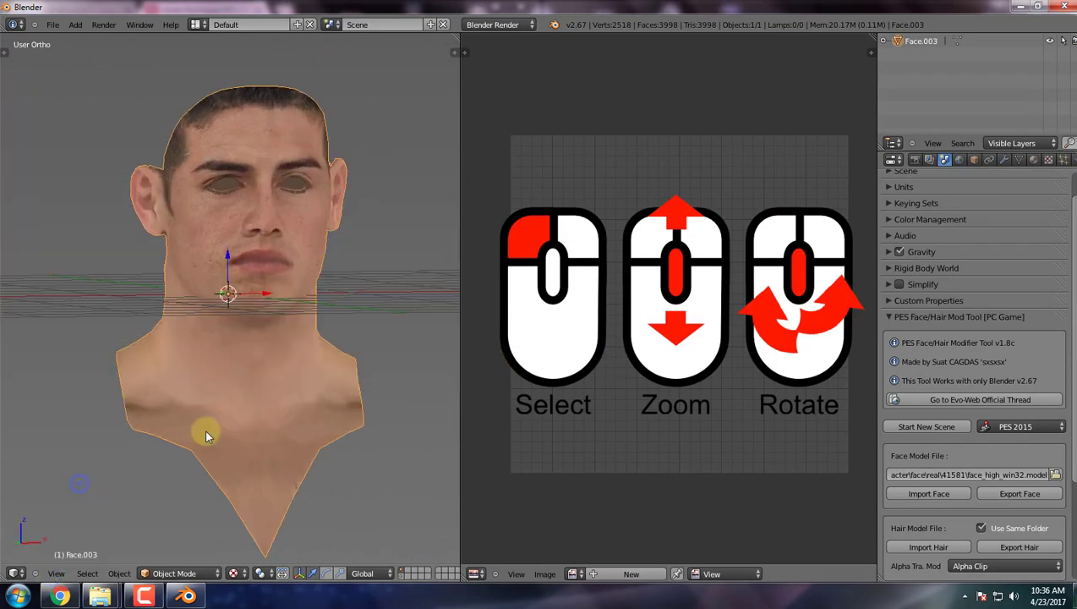
scroll(264, 284, down, 5)
scroll(258, 290, up, 5)
scroll(233, 342, down, 2)
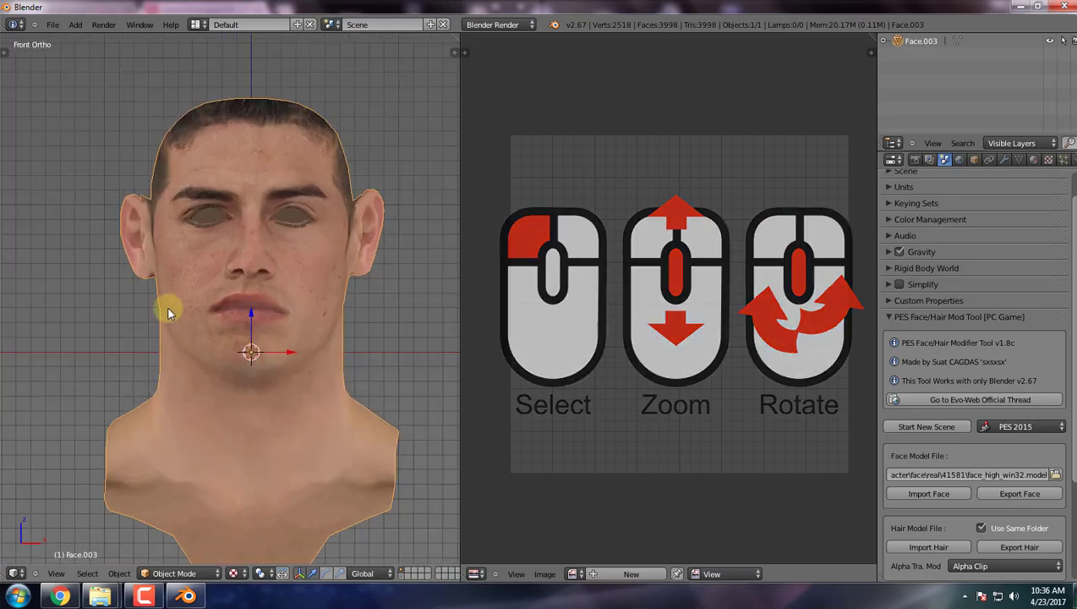
Step: Import the hair model from the same folder and inspect it around the head
scroll(168, 307, up, 2)
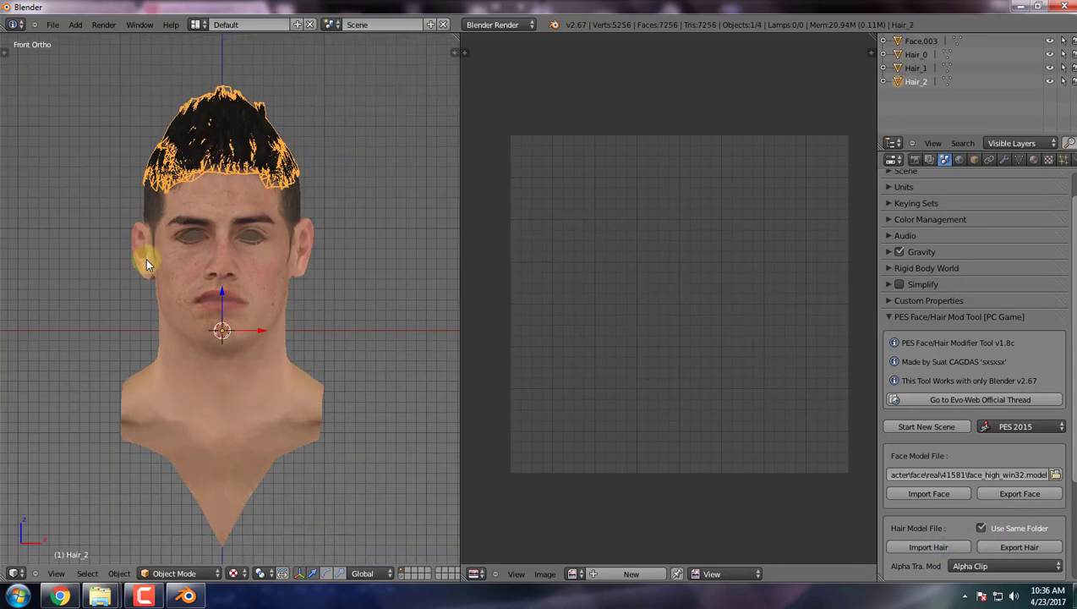
middle_drag(145, 258, 356, 342)
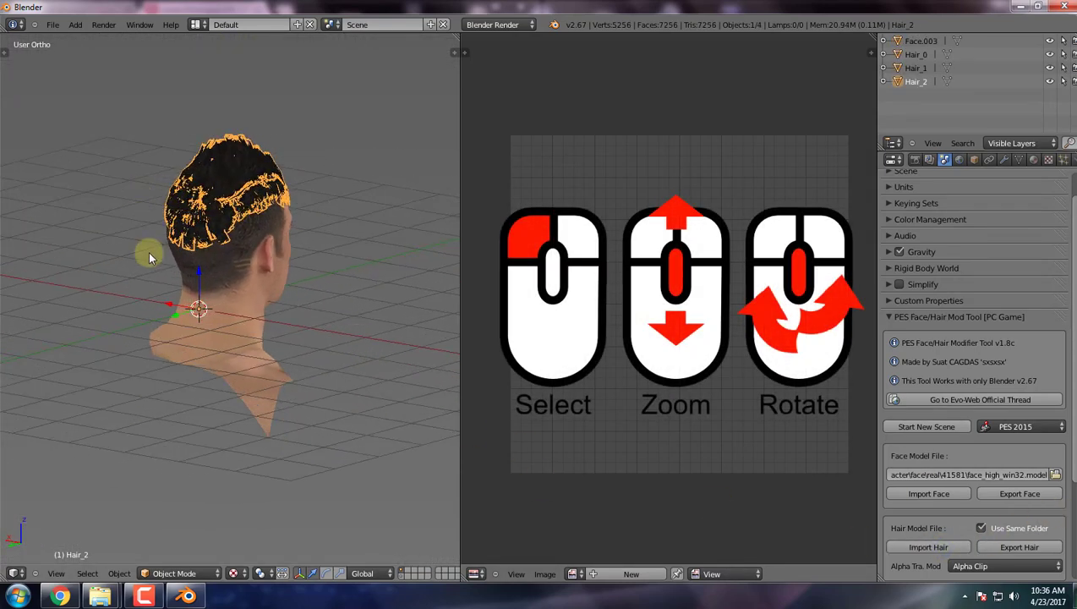
middle_drag(148, 251, 175, 329)
scroll(103, 258, up, 5)
scroll(170, 295, down, 4)
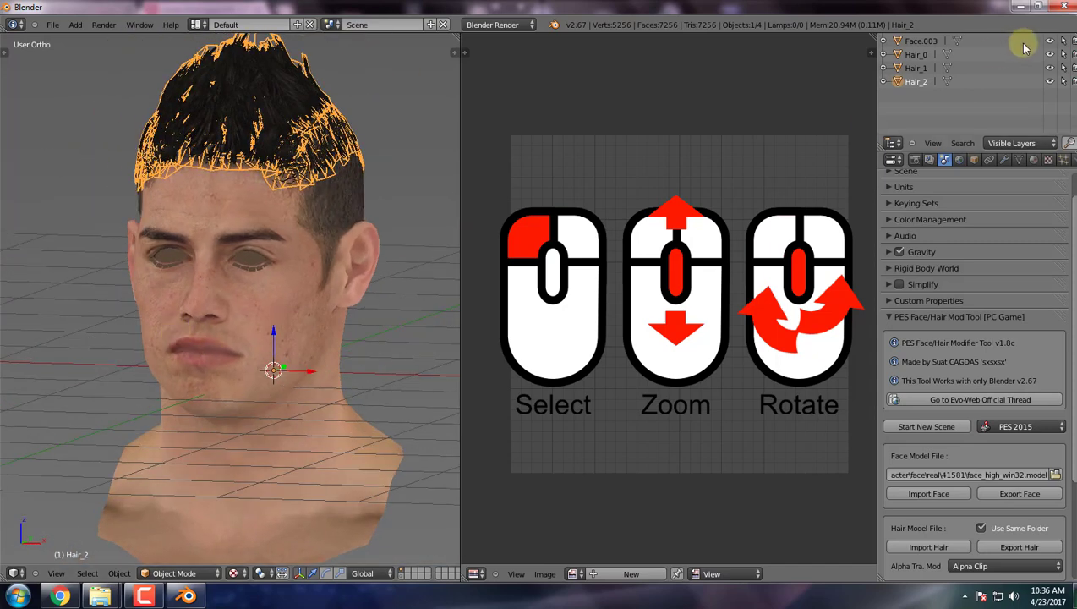
Step: Hide Hair_2, Hair_0, Hair_1 and Face.003 one after another to see which part of the head each one forms
click(1049, 82)
scroll(120, 302, down, 2)
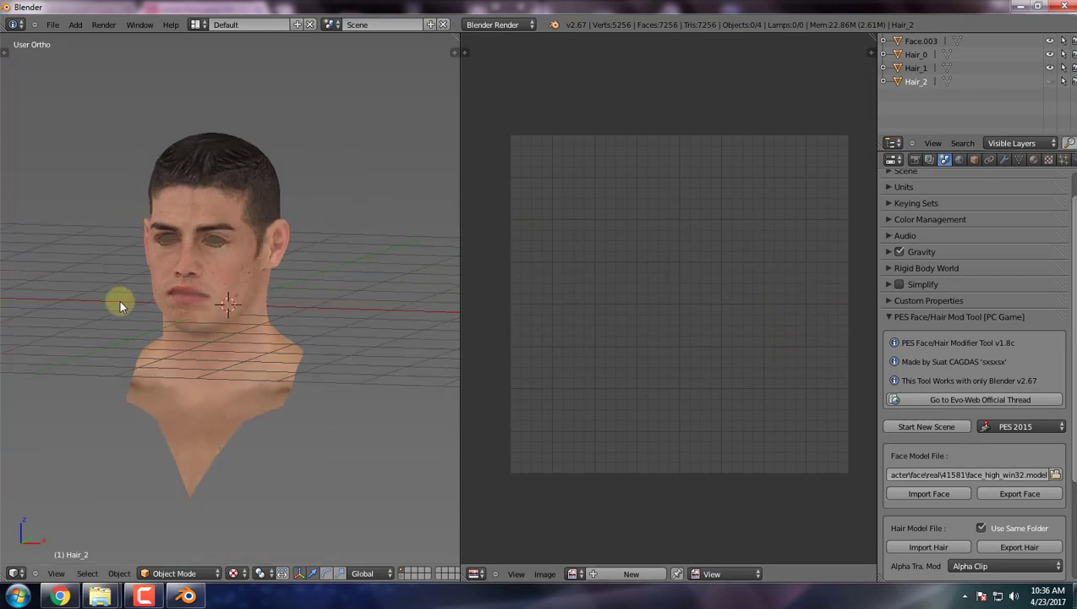
middle_drag(120, 303, 147, 314)
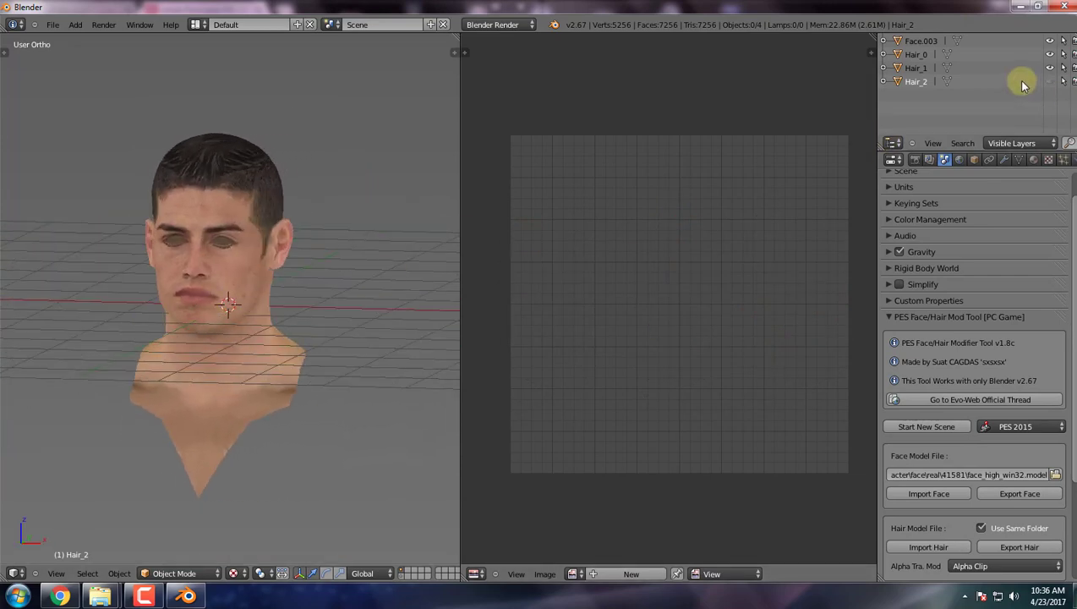
click(1049, 54)
middle_drag(46, 334, 19, 339)
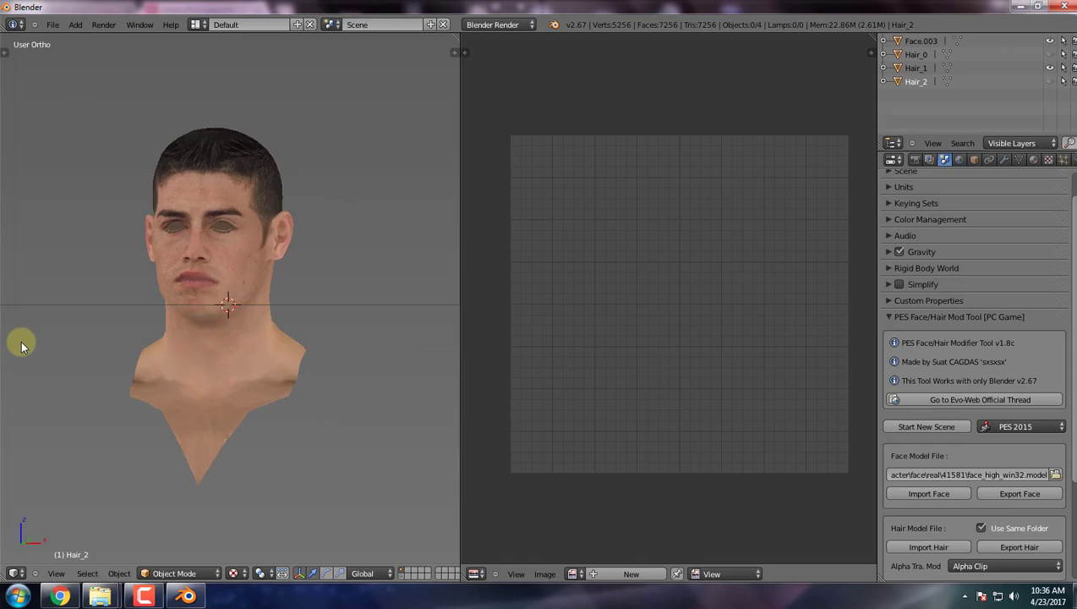
click(1049, 68)
middle_drag(134, 309, 93, 363)
click(1049, 40)
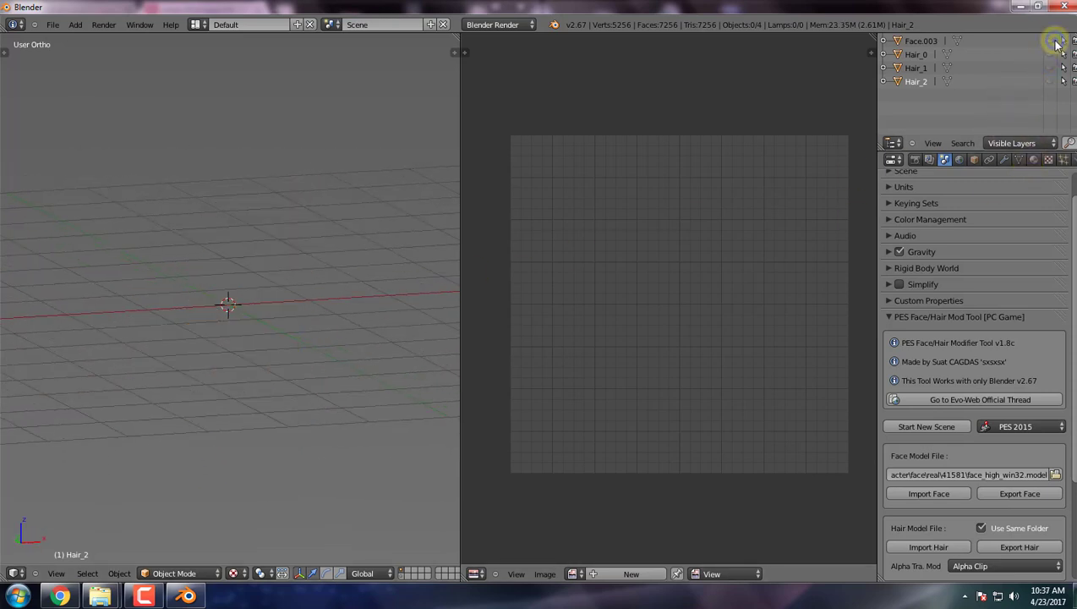
Step: Make the three hair objects and Face.003 visible again and inspect the complete head
click(1049, 54)
click(1050, 68)
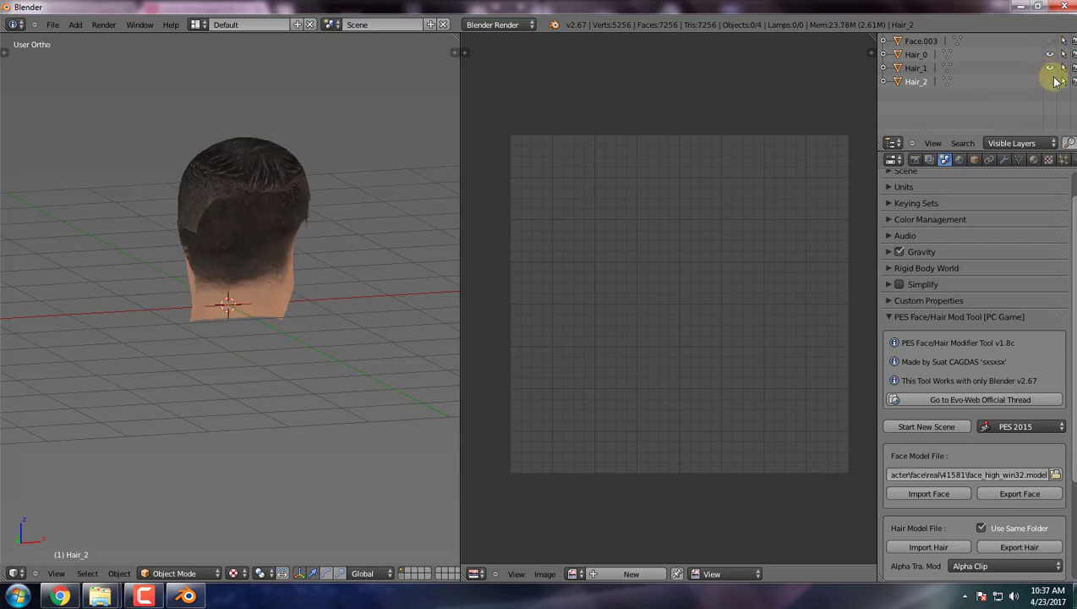
click(1051, 81)
middle_drag(355, 338, 422, 253)
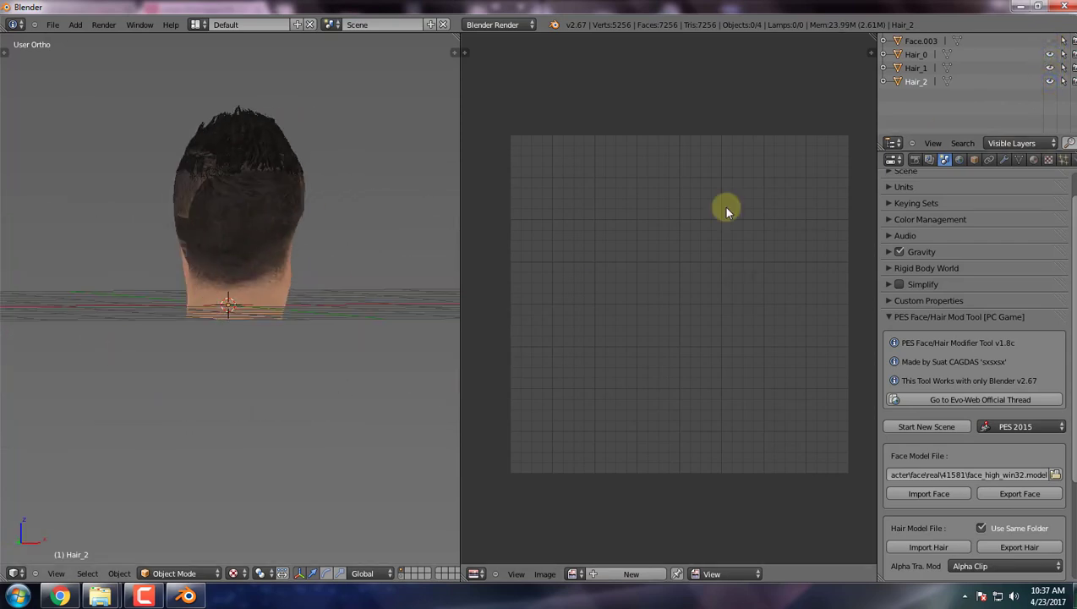
click(1049, 41)
middle_drag(82, 293, 121, 521)
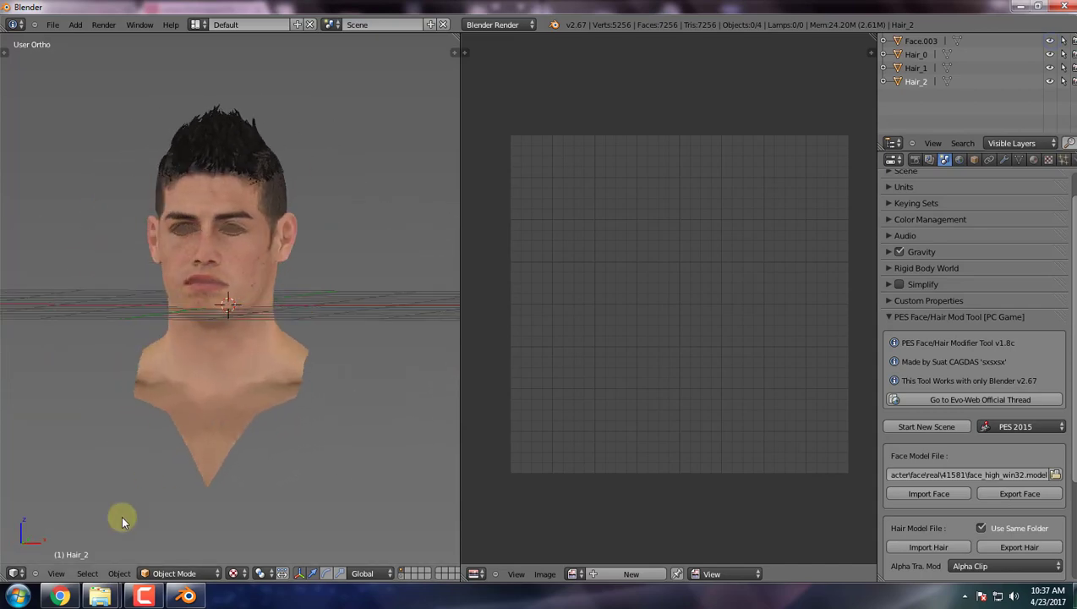
Step: Set the viewport to front view, put the Face.003 mesh into Edit Mode and deselect all its vertices
click(56, 573)
click(71, 466)
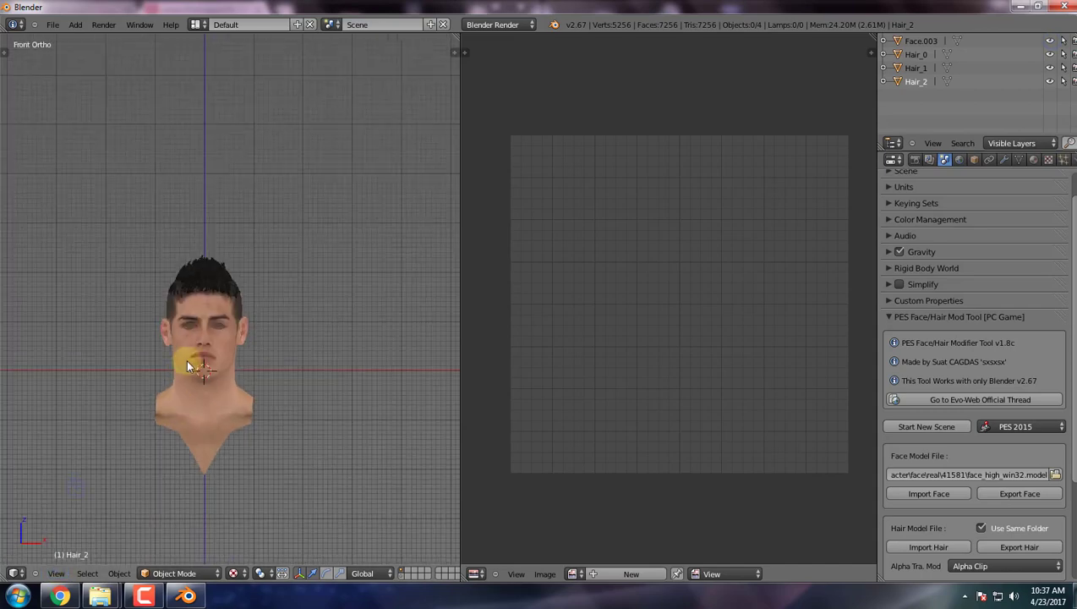
scroll(186, 358, up, 5)
scroll(186, 368, up, 2)
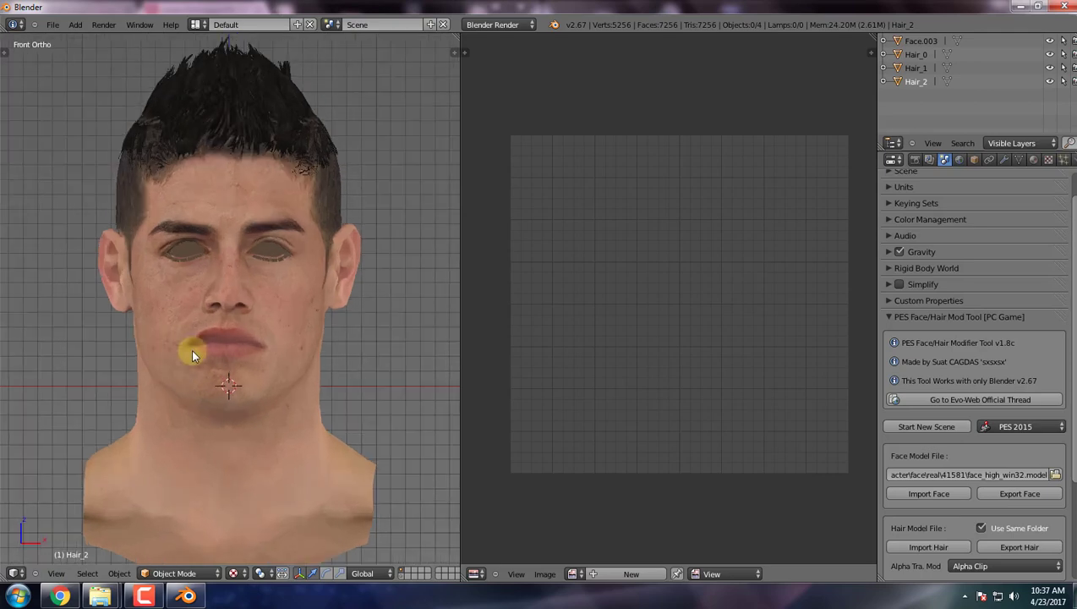
scroll(191, 348, down, 1)
scroll(230, 378, up, 1)
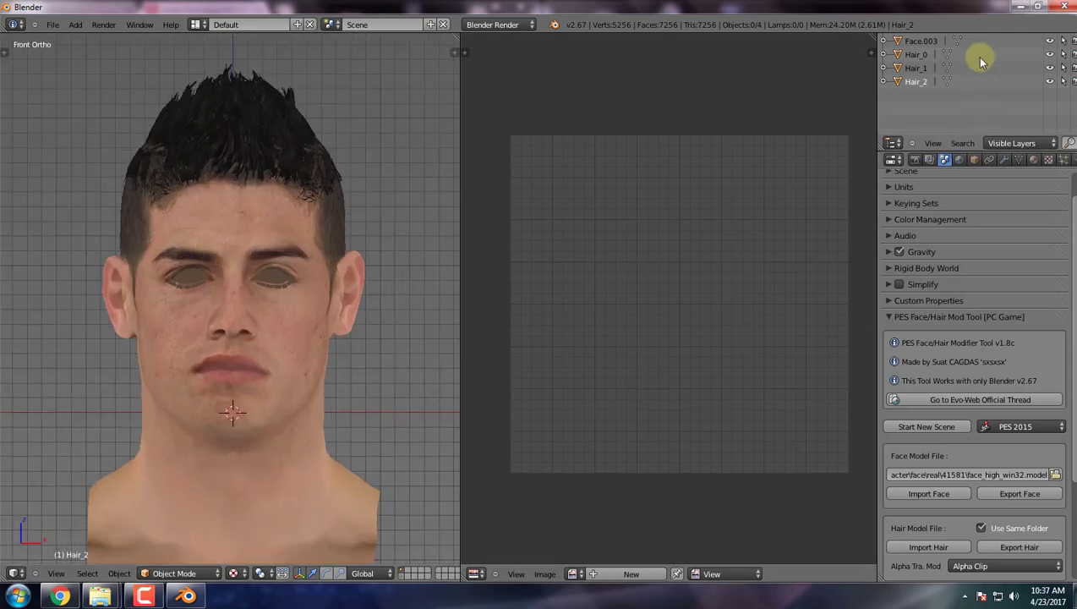
click(956, 40)
key(a)
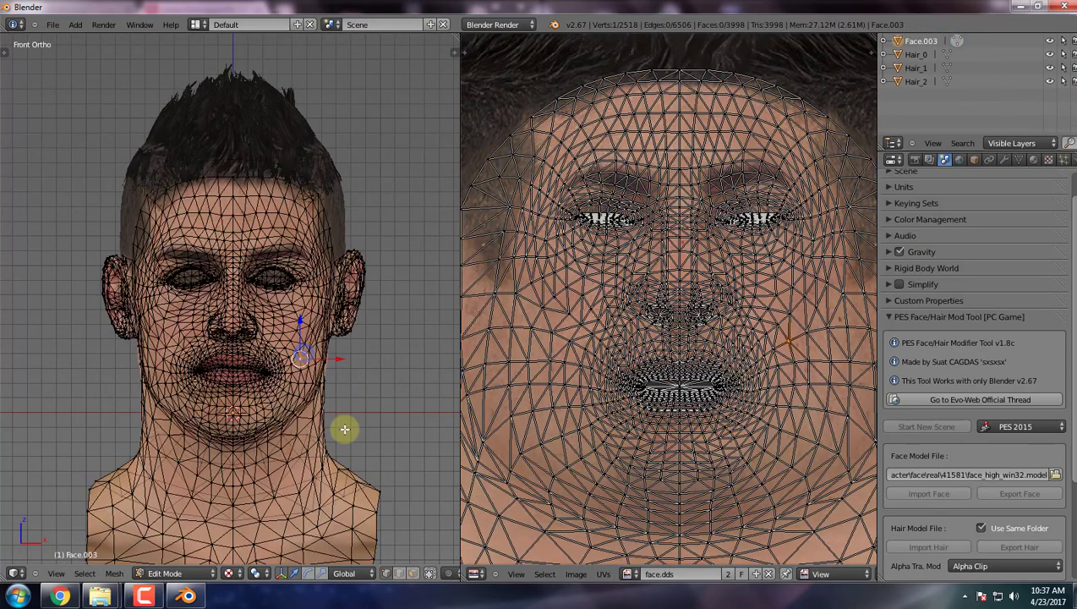
Step: Pull a single cheek vertex beside the mouth outward along X to well past the ear, and limit the selection to visible geometry
right_click(339, 361)
key(g)
key(x)
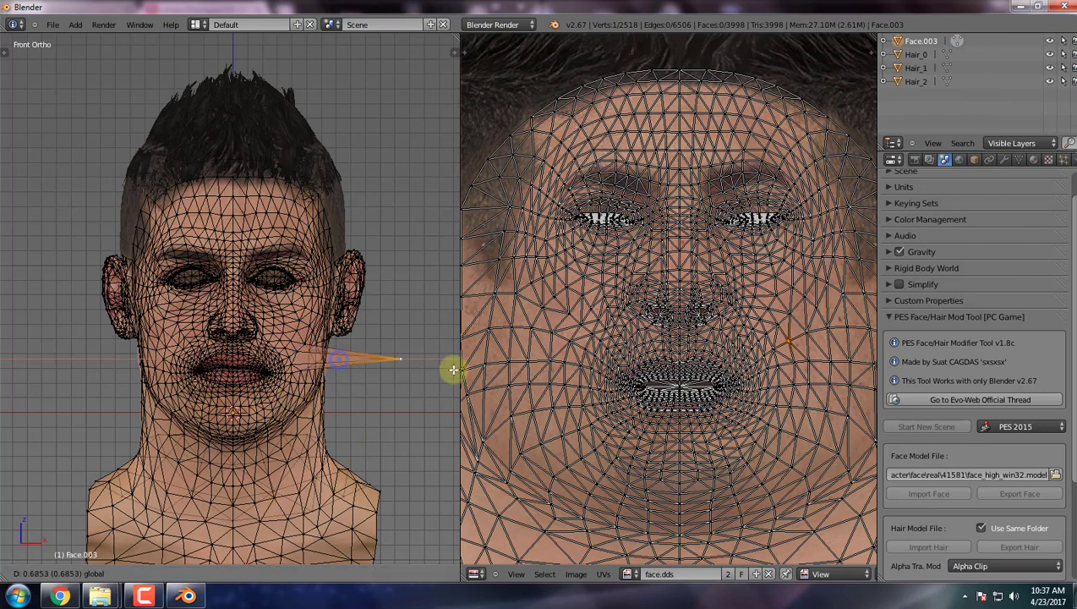
click(487, 372)
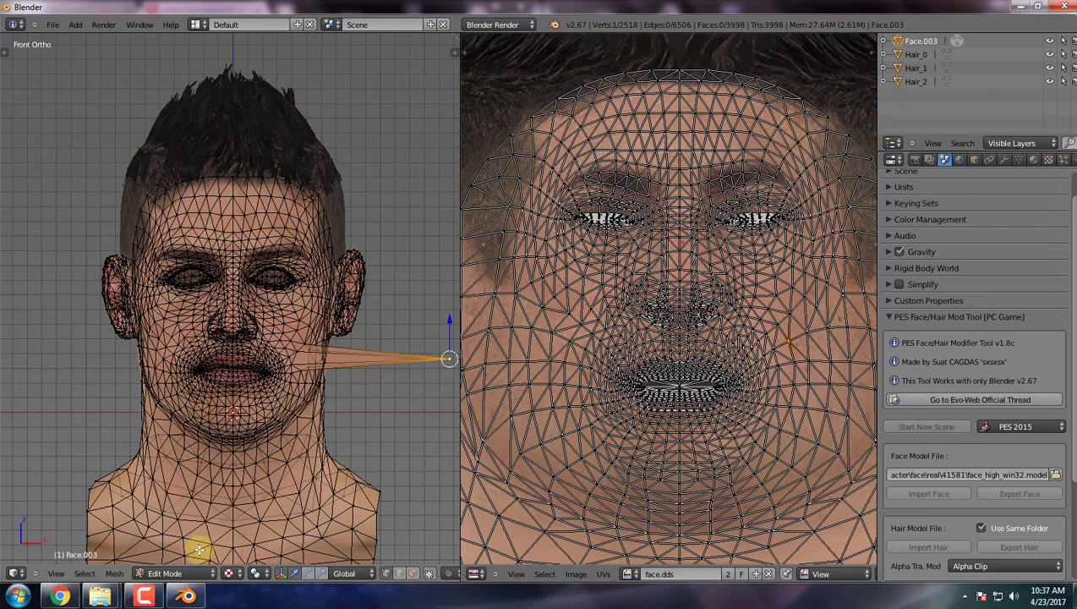
click(432, 573)
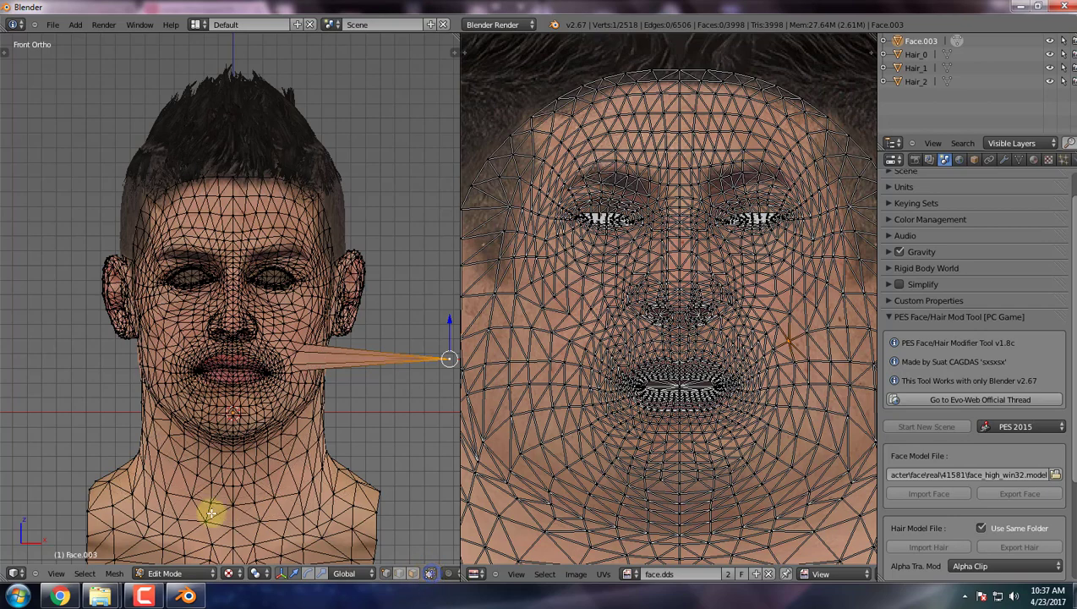
Step: Return Face.003 to Object Mode, inspect the stretched cheek from an angle and set the viewport back to front view
click(169, 573)
click(169, 560)
scroll(145, 303, down, 5)
middle_drag(145, 303, 201, 377)
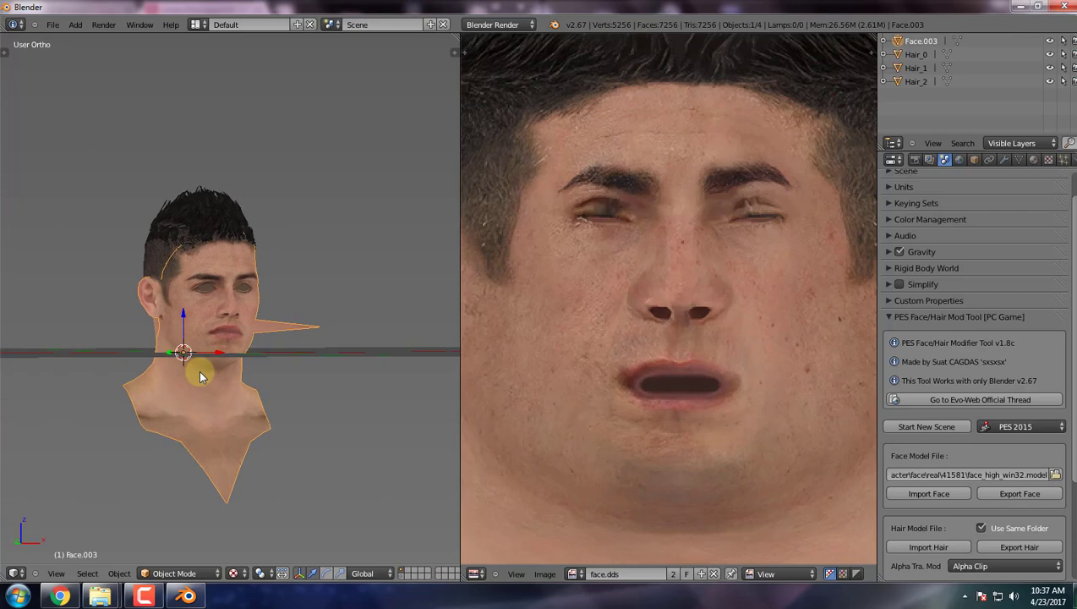
click(56, 573)
click(80, 478)
scroll(154, 372, up, 4)
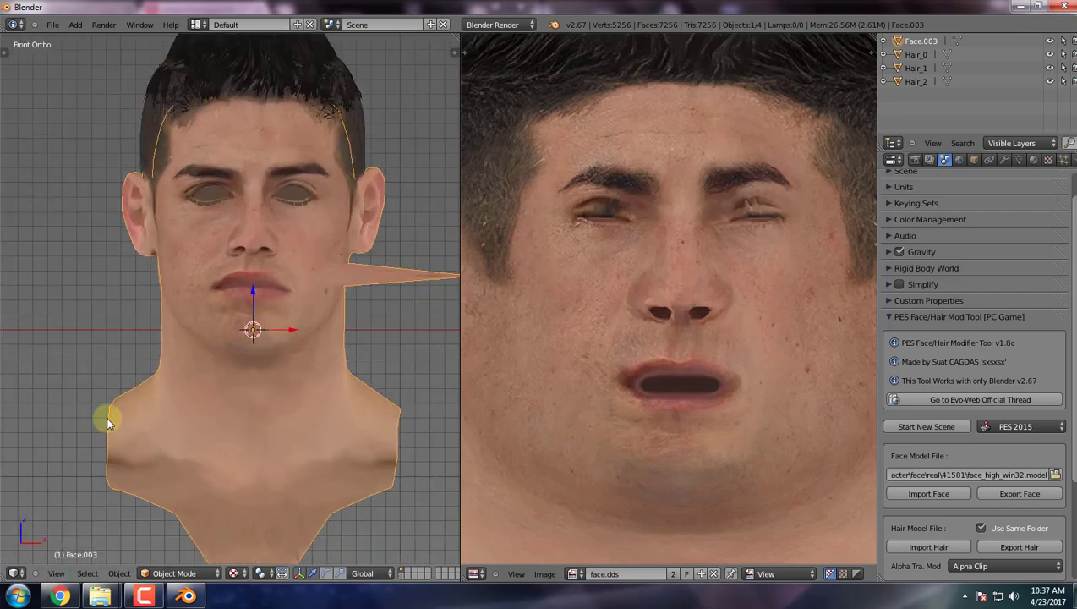
scroll(182, 408, down, 4)
scroll(188, 312, up, 5)
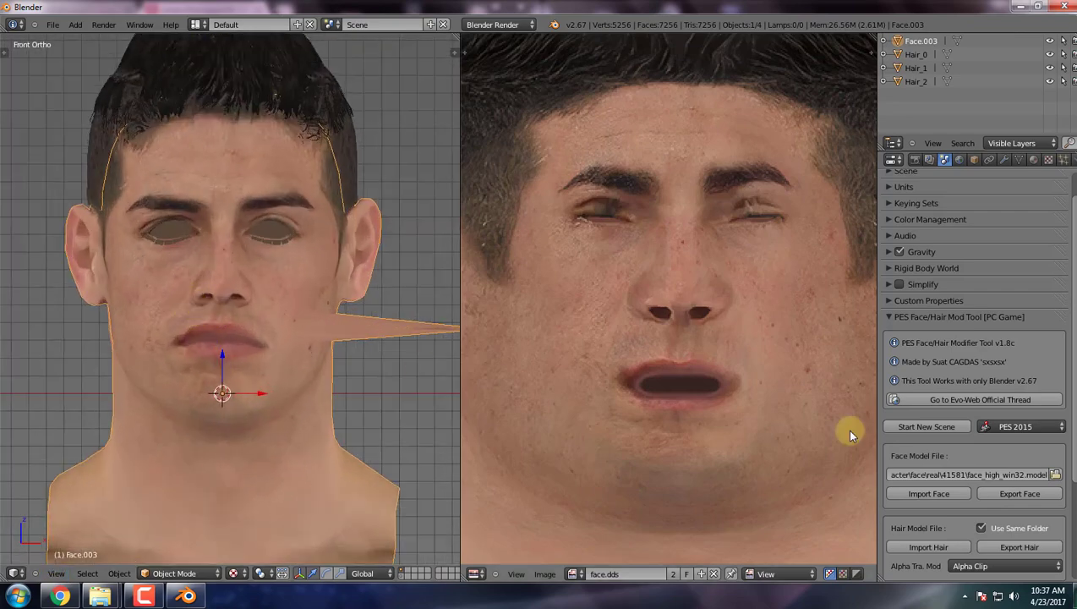
Step: Export the edited face to face_high_win32.model in the 41581 folder, check the head and close Blender
click(1020, 498)
scroll(177, 278, down, 5)
scroll(207, 282, up, 3)
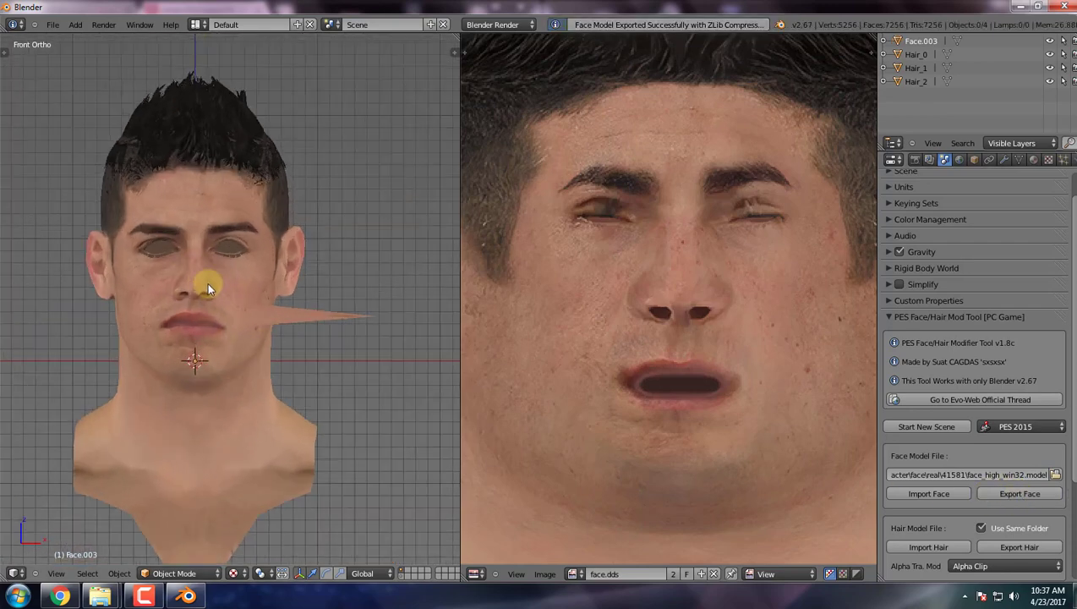
scroll(207, 281, up, 2)
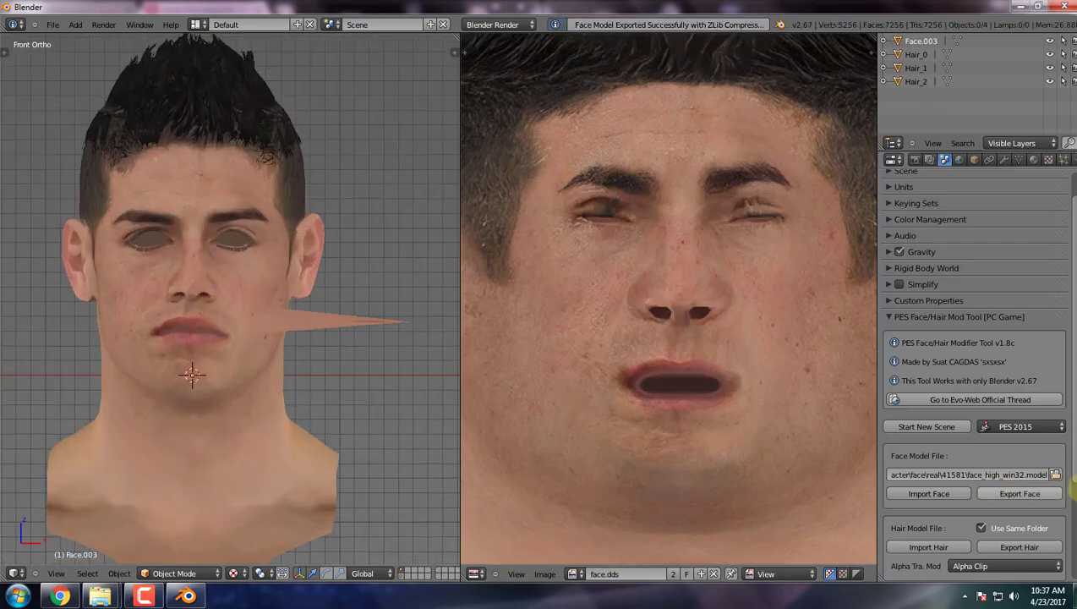
click(1027, 497)
scroll(238, 313, down, 3)
scroll(217, 269, up, 5)
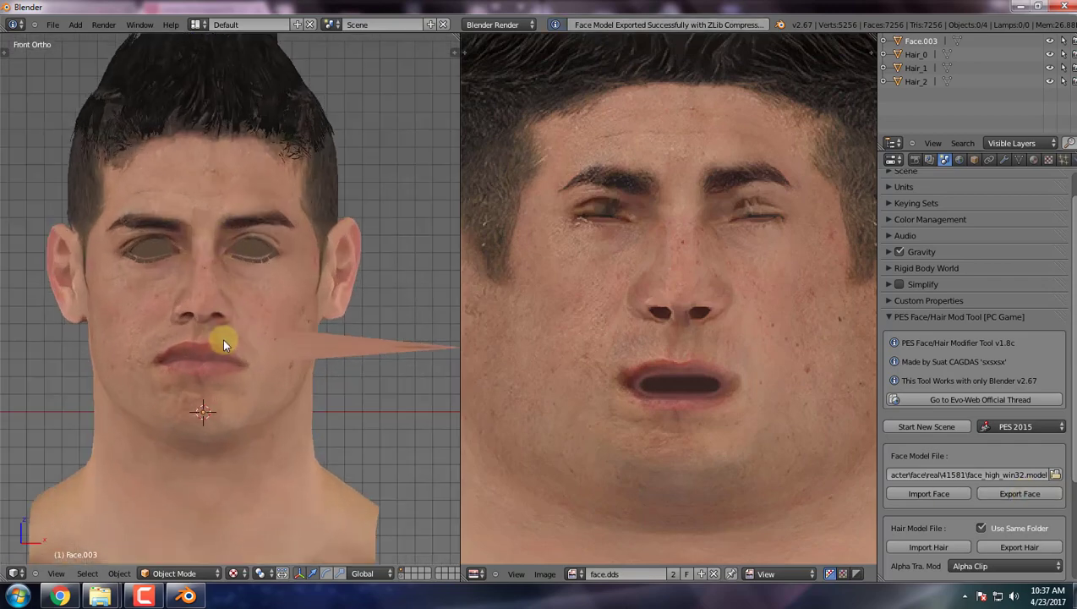
click(1056, 7)
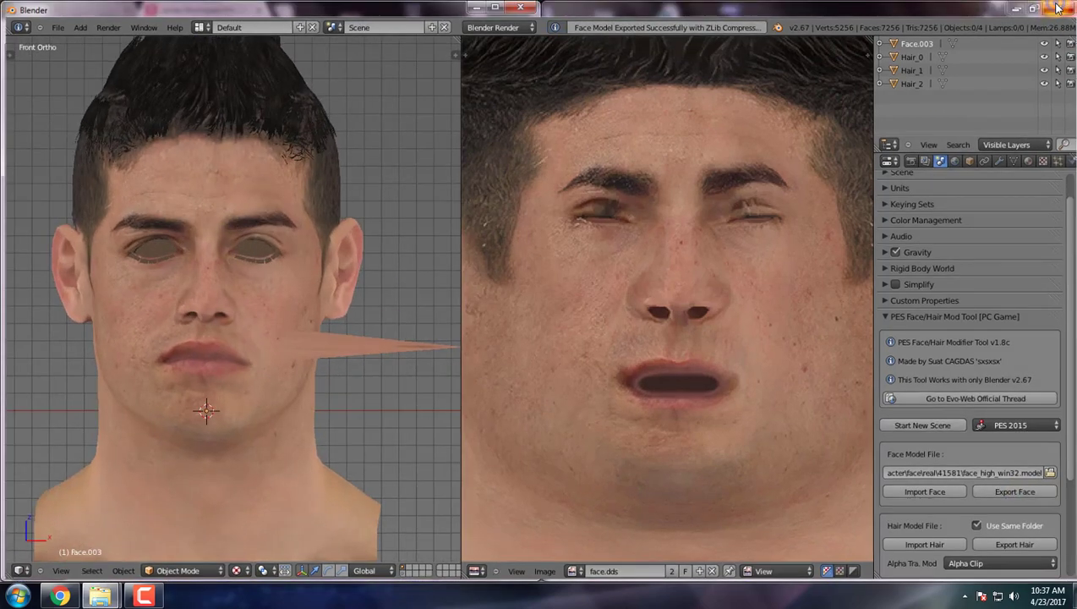
Step: Open the download folder inside Facemaker in the file explorer and copy its full path
click(223, 308)
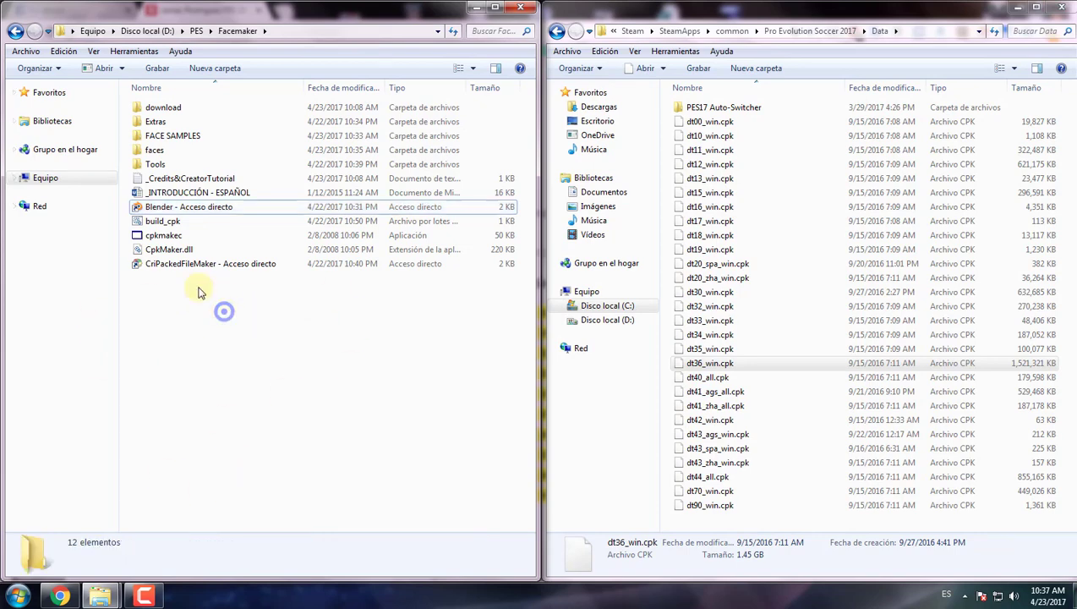
click(166, 111)
double_click(166, 112)
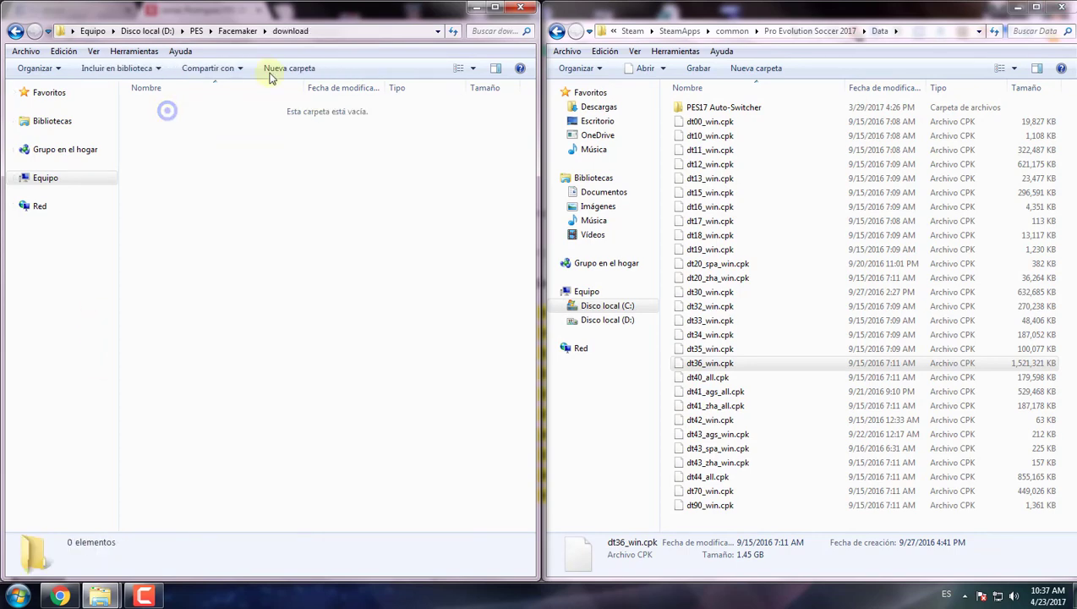
click(326, 29)
key(super+c)
right_click(144, 35)
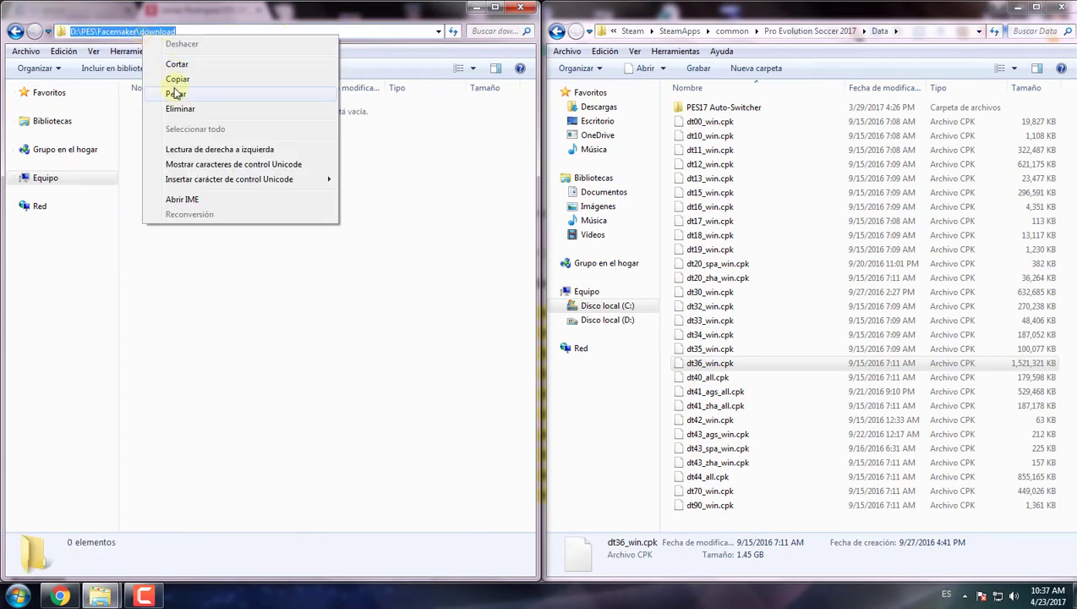
click(179, 82)
Step: Edit build_cpk.bat so the copy line for face_test.cpk targets D:\PES\Facemaker\download, and save the file
click(15, 31)
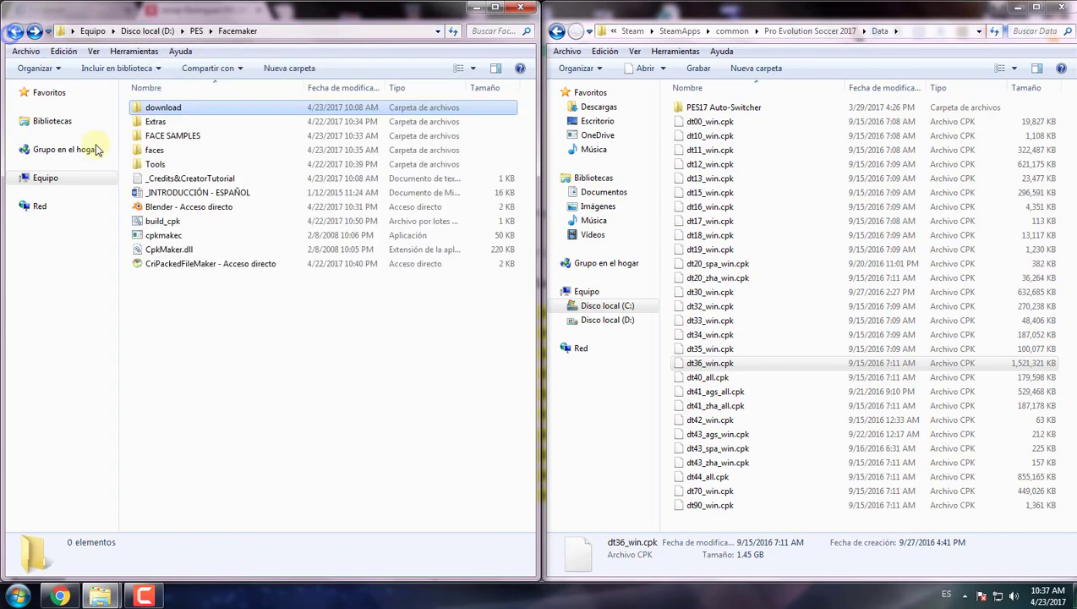
click(158, 222)
right_click(158, 224)
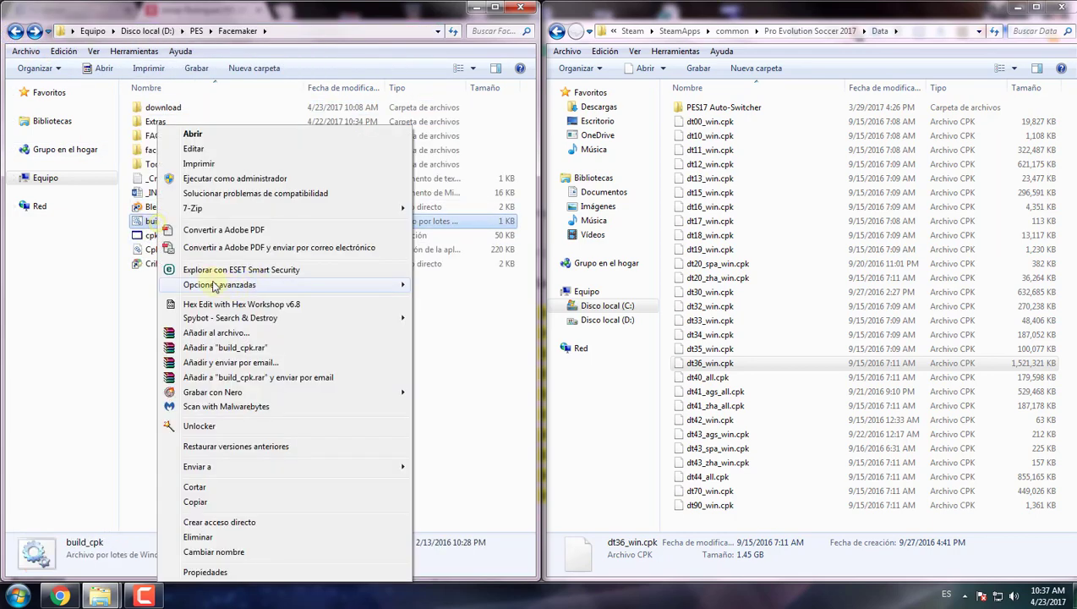
click(196, 149)
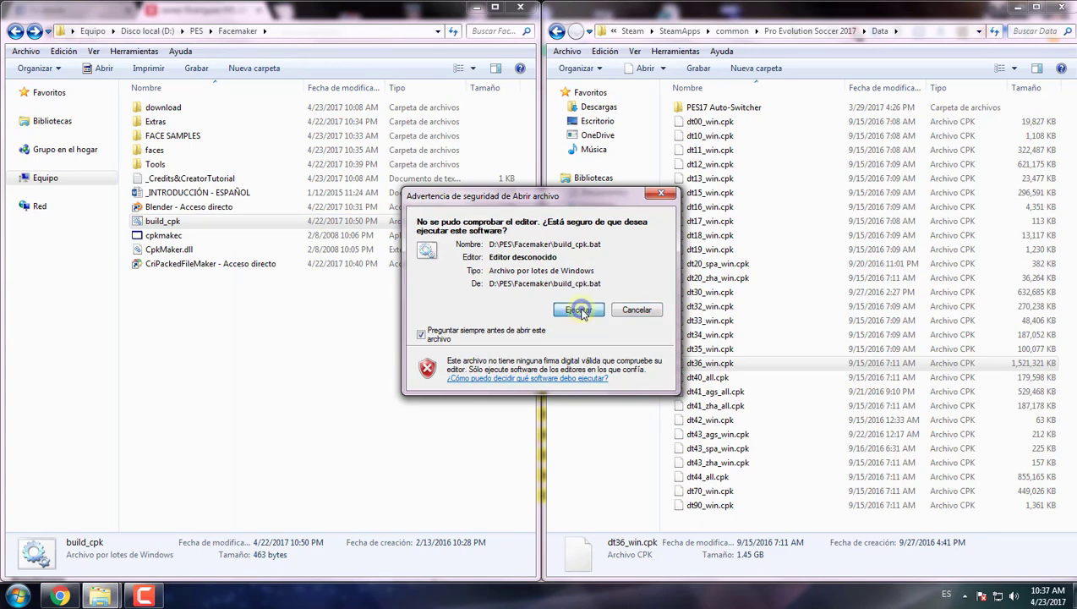
click(580, 311)
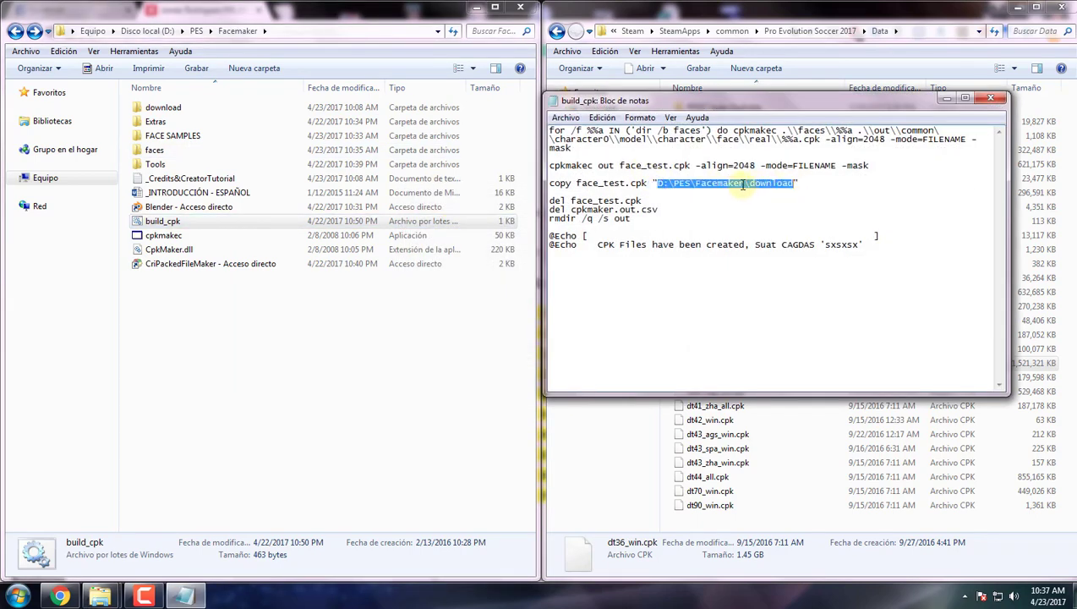
right_click(743, 186)
click(787, 243)
click(992, 99)
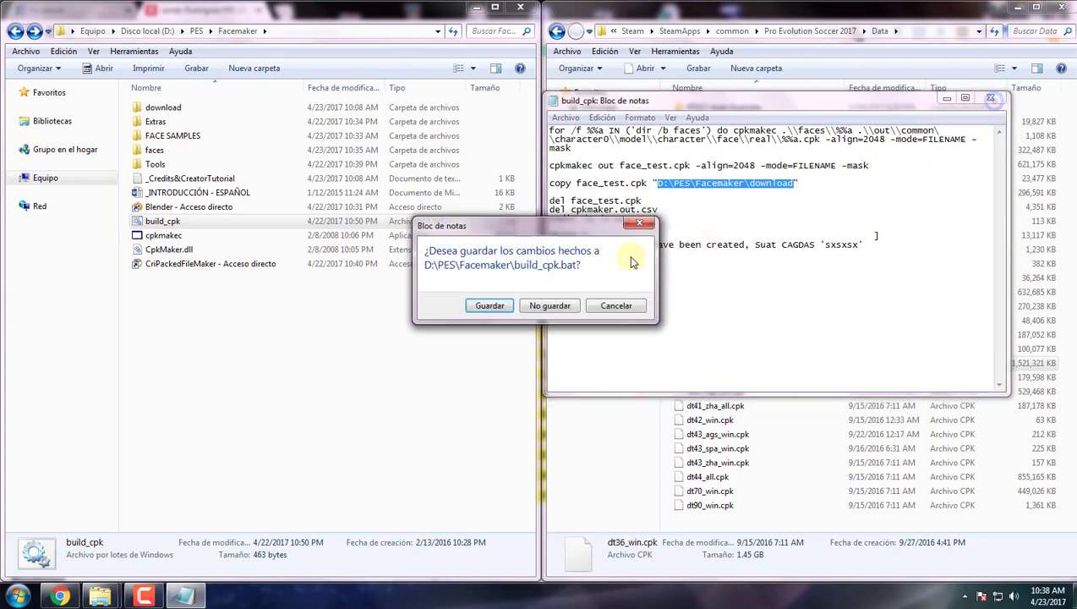
click(489, 306)
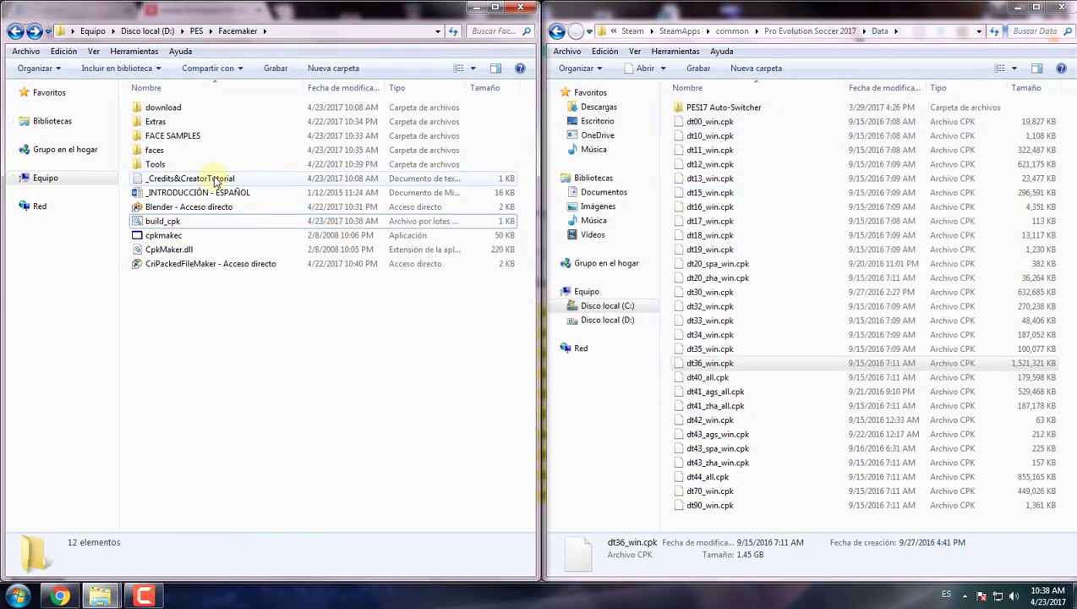
Step: Run build_cpk to build the face CPK and open the Facemaker download folder
double_click(161, 220)
click(577, 309)
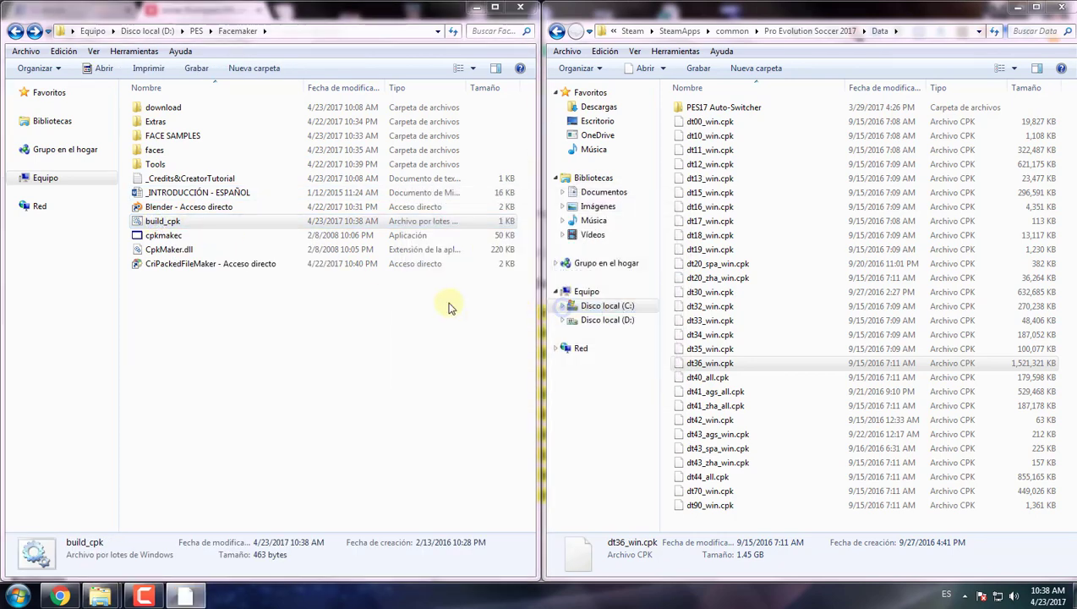
double_click(157, 108)
Step: Rename face_test.cpk to JAMES NEW FACE.cpk
click(141, 109)
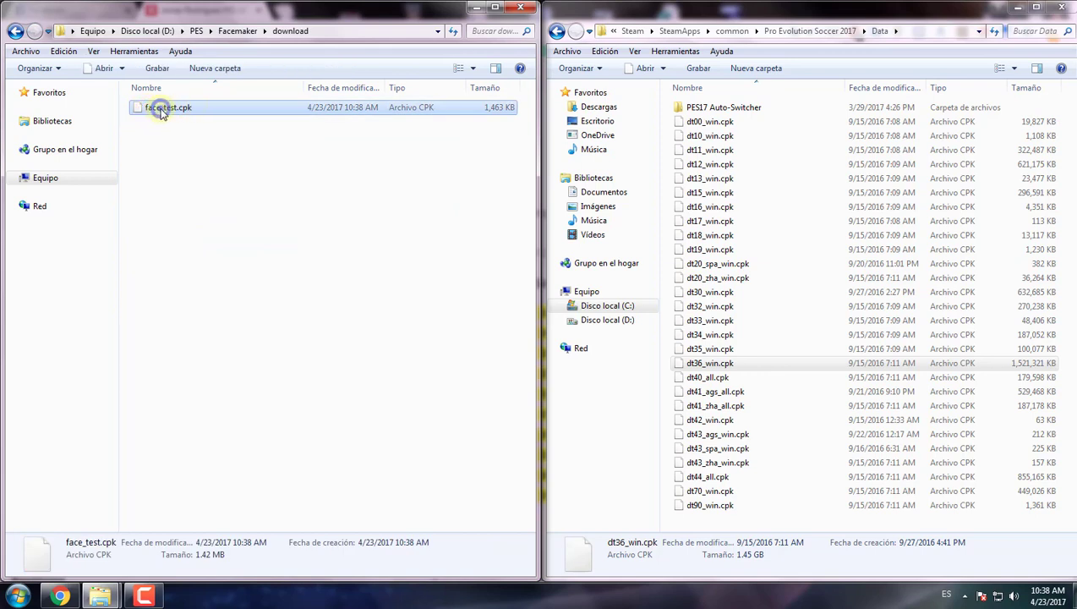
key(F2)
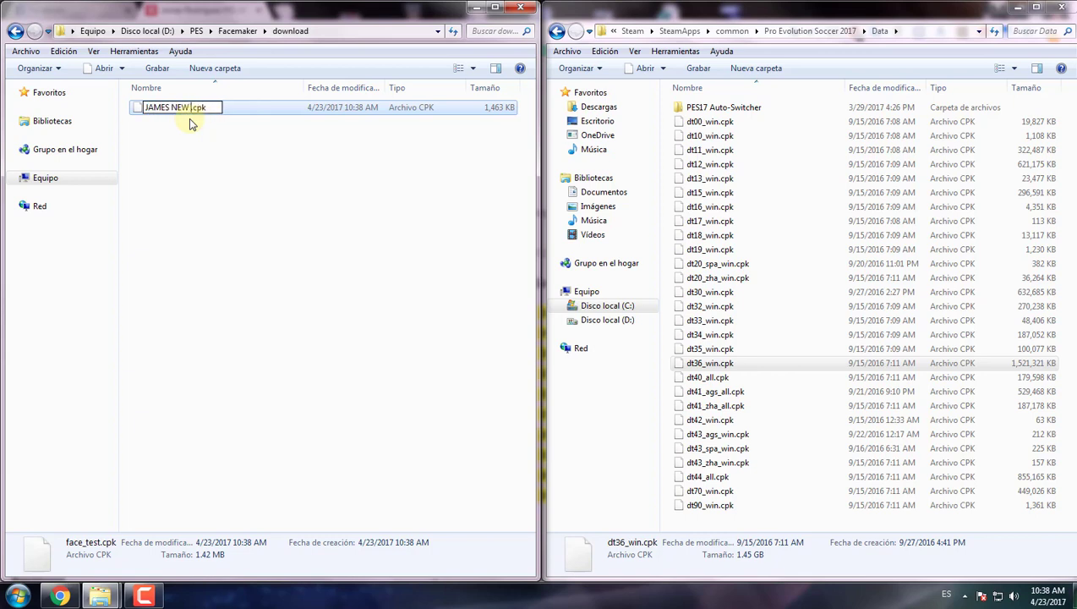
text(CE)
key(Return)
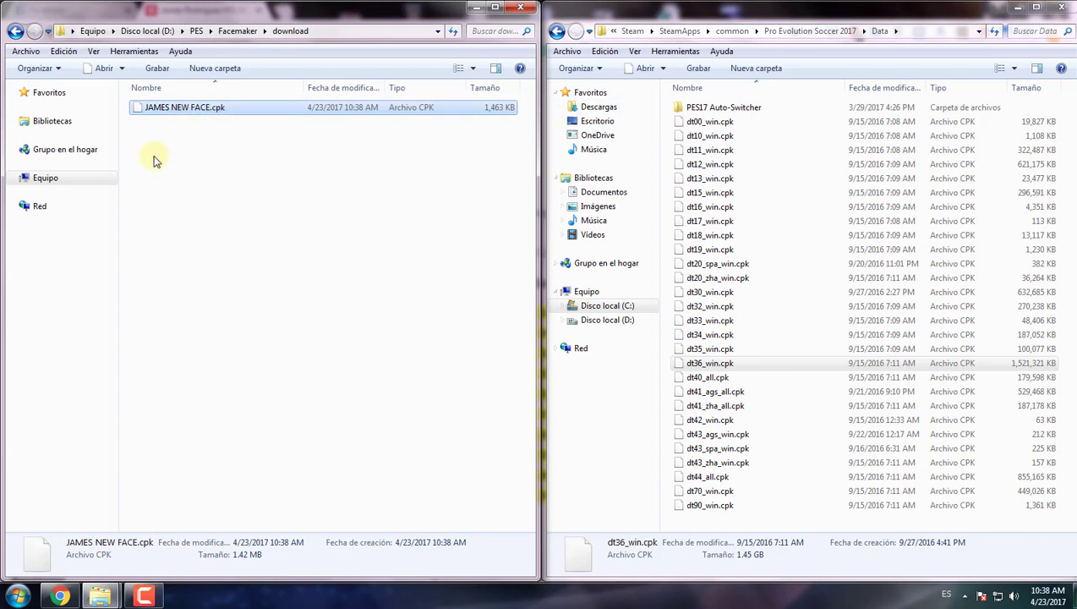
Step: Copy JAMES NEW FACE.cpk into the download folder of Pro Evolution Soccer 2017
right_click(169, 110)
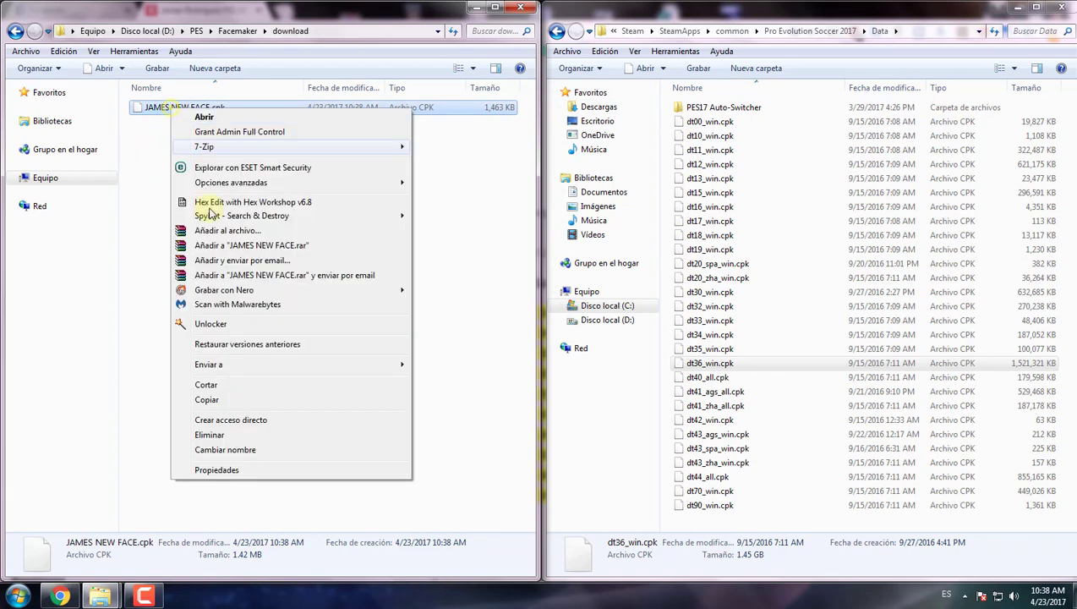
click(205, 401)
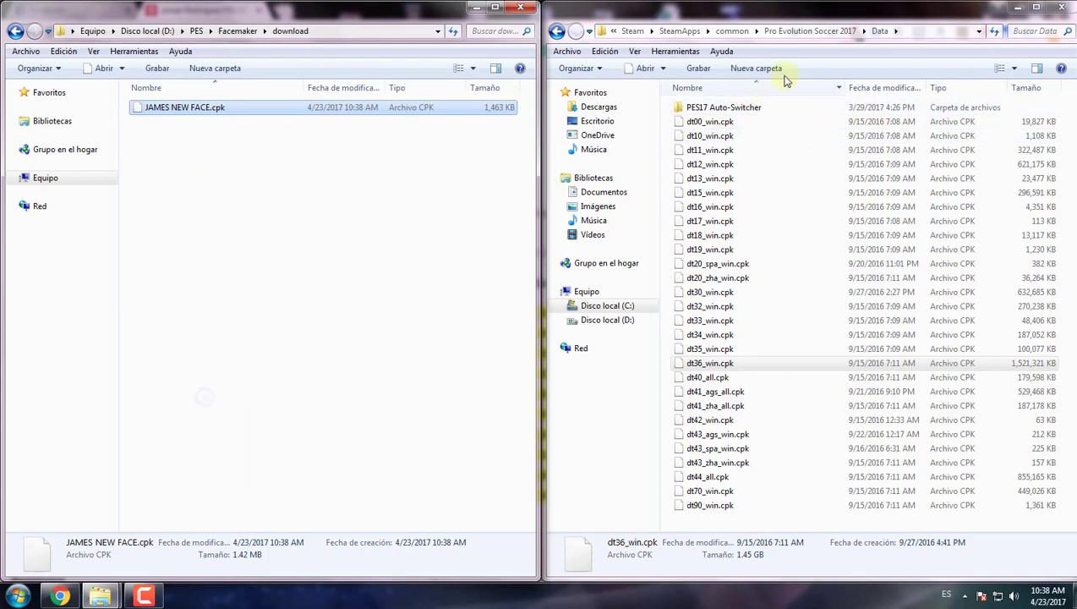
click(813, 32)
double_click(706, 152)
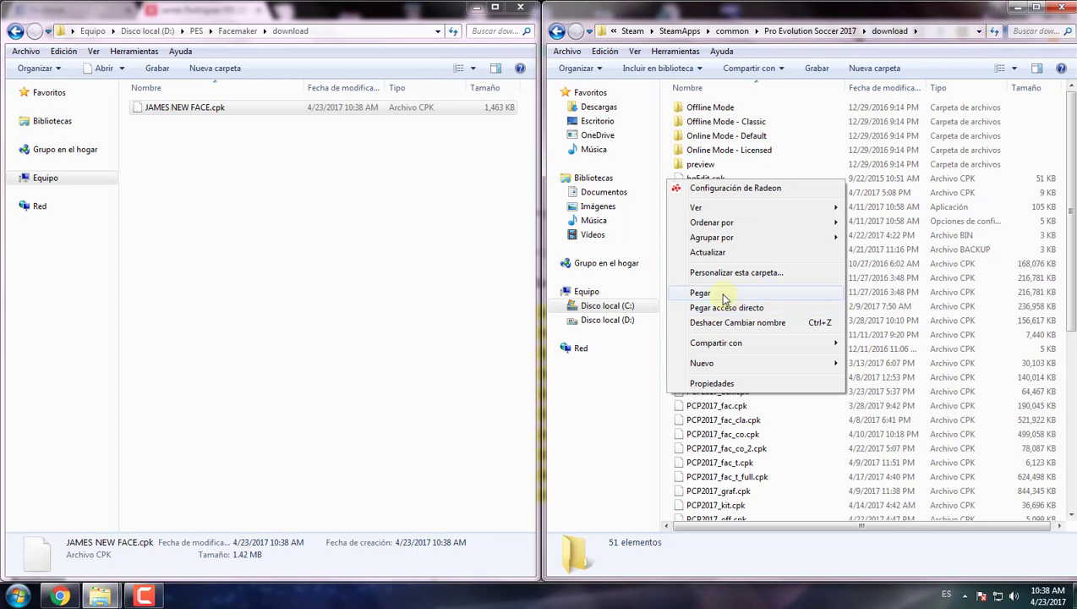
click(721, 294)
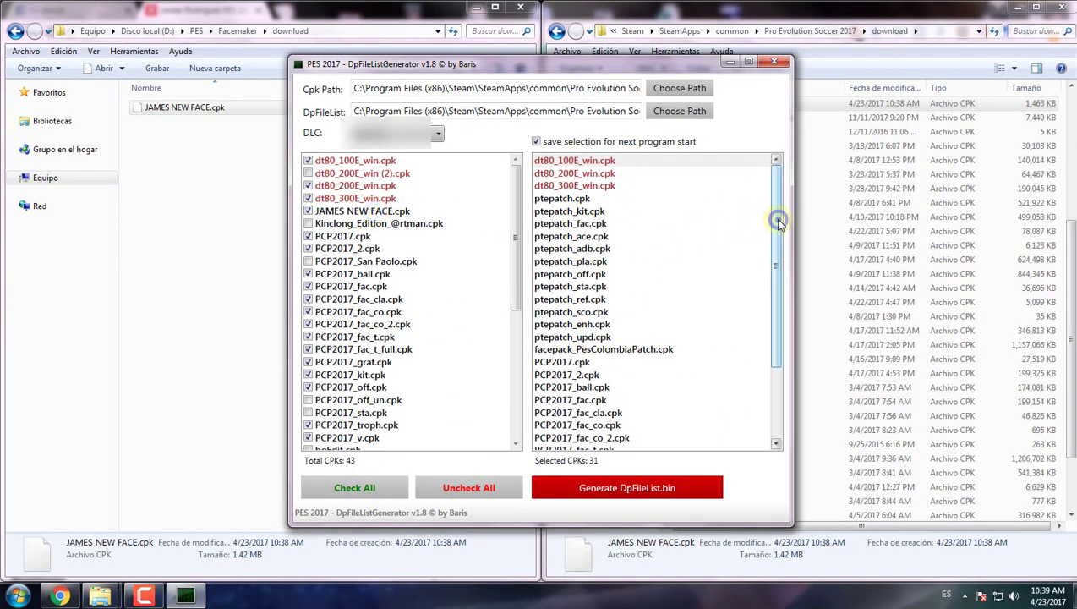
Step: In DpFileListGenerator, check that JAMES NEW FACE.cpk is last in the selected CPKs, generate DpFileList.bin and close the program
drag(778, 222, 579, 406)
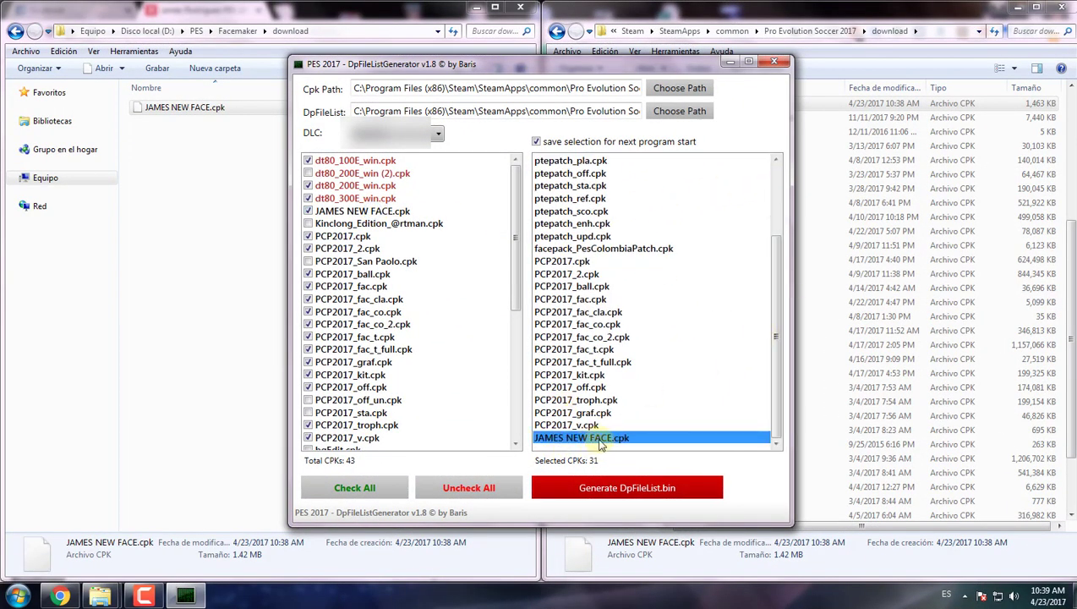
click(635, 490)
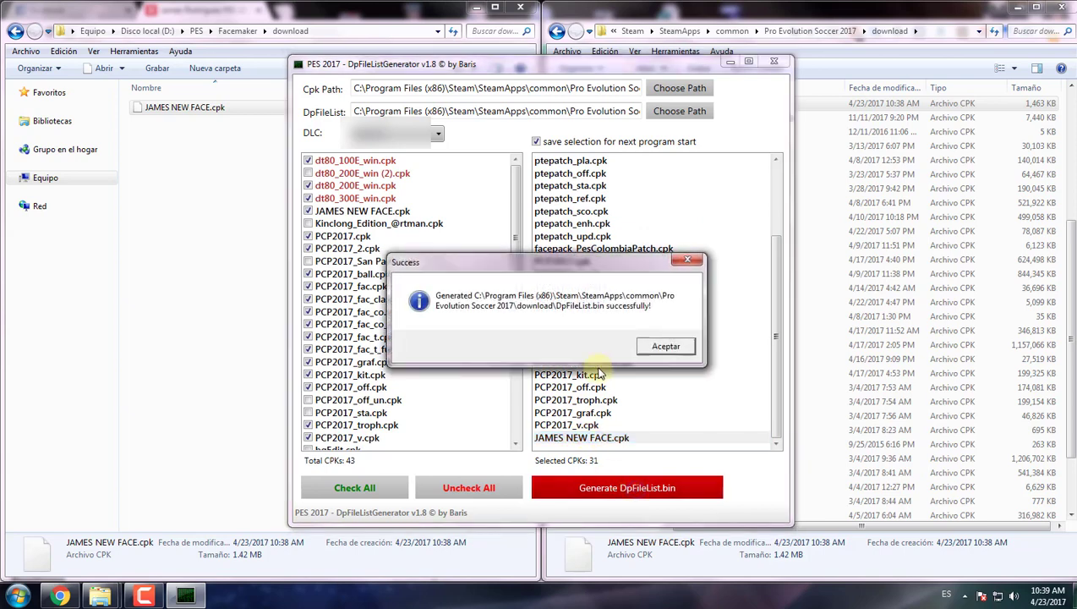
click(665, 346)
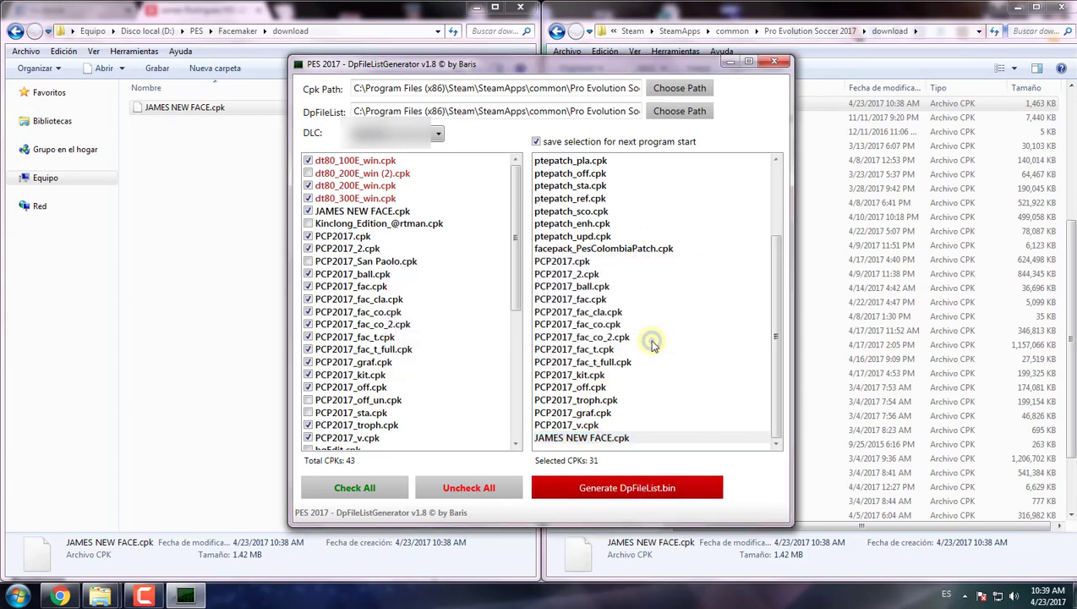
click(774, 65)
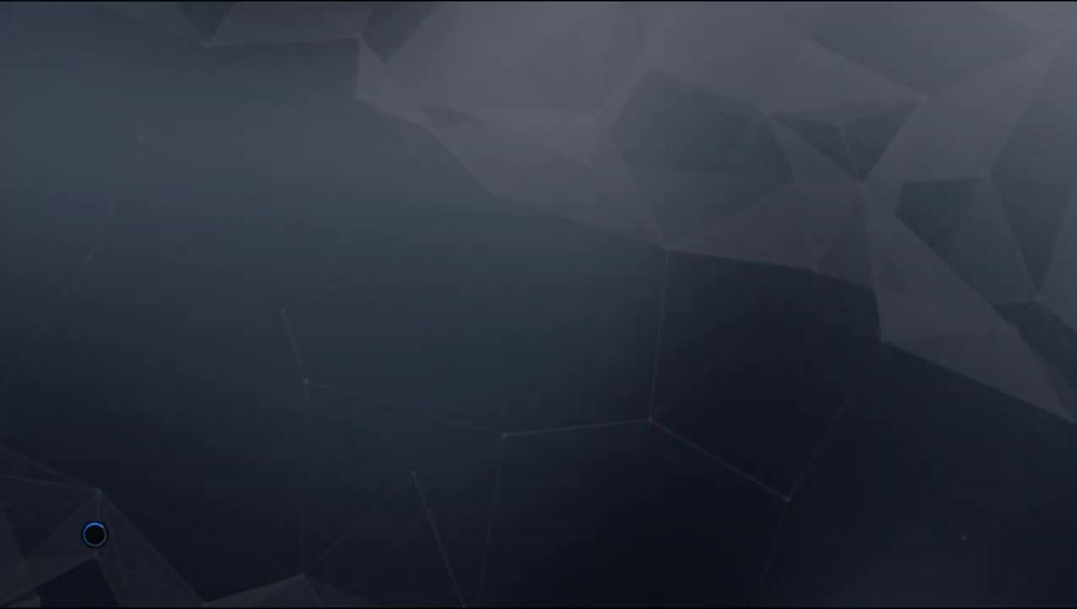
Step: In PES 2017, open the team selection and choose the La Liga Santander league
key(Return)
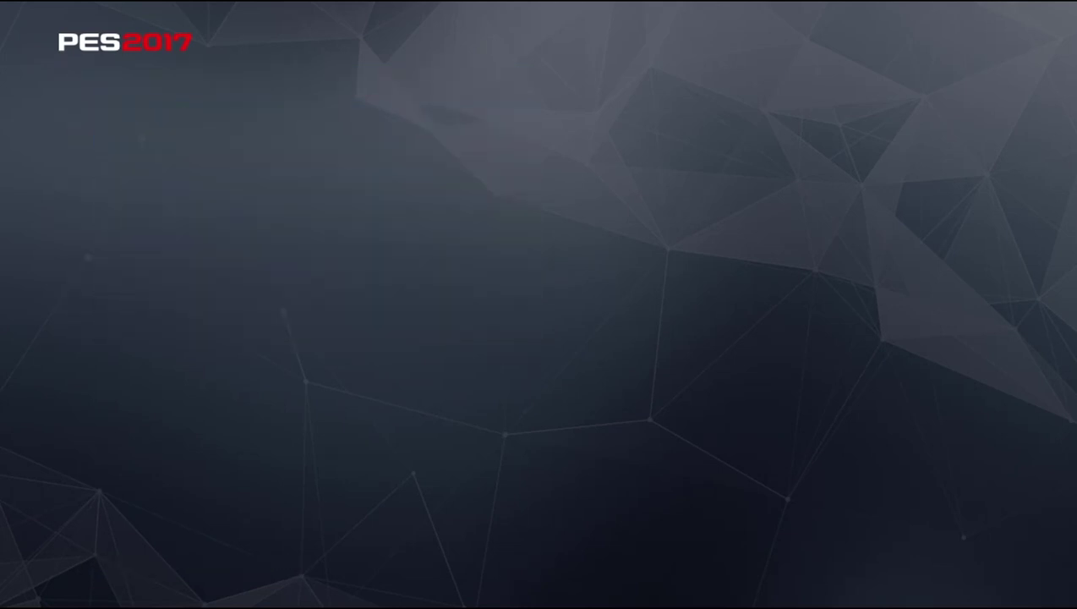
key(Down)
key(Return)
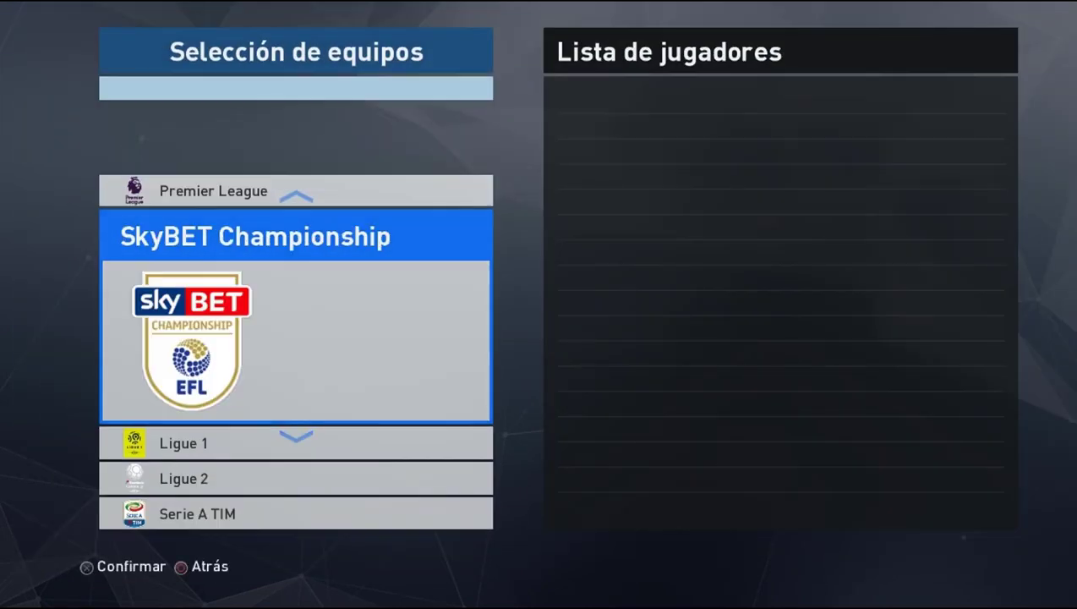
key(Down)
key(Down)
key(Down)
key(Down)
key(Down)
key(Down)
key(Down)
key(Up)
key(Return)
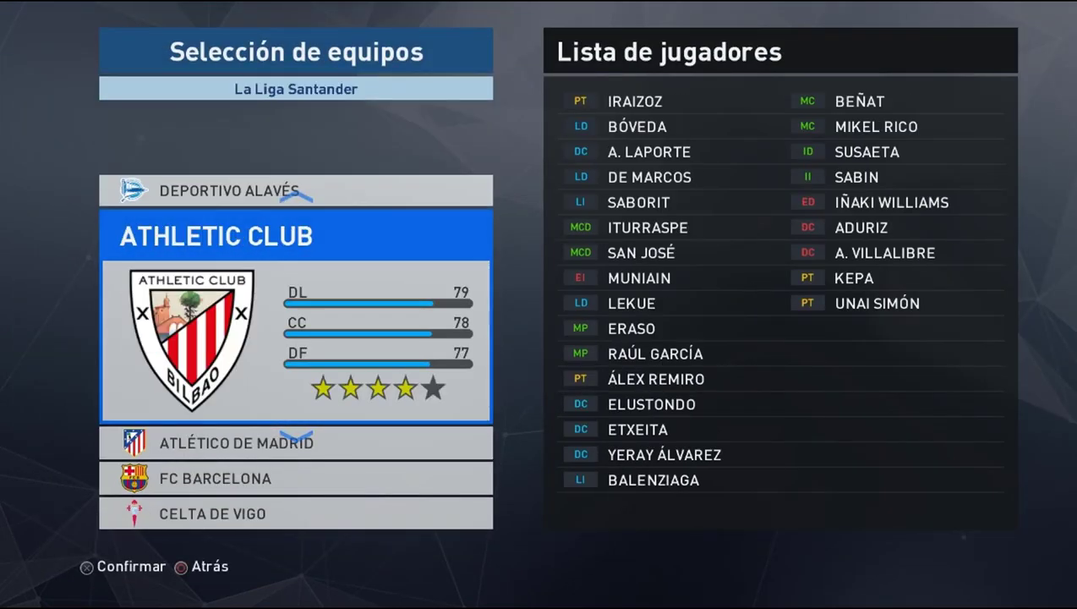
Step: Choose Real Madrid CF from the La Liga Santander teams to open its player list
key(Down)
key(Down)
key(Down)
key(Down)
key(Down)
key(Down)
key(Down)
key(Down)
key(Down)
key(Down)
key(Down)
key(Down)
key(Down)
key(Return)
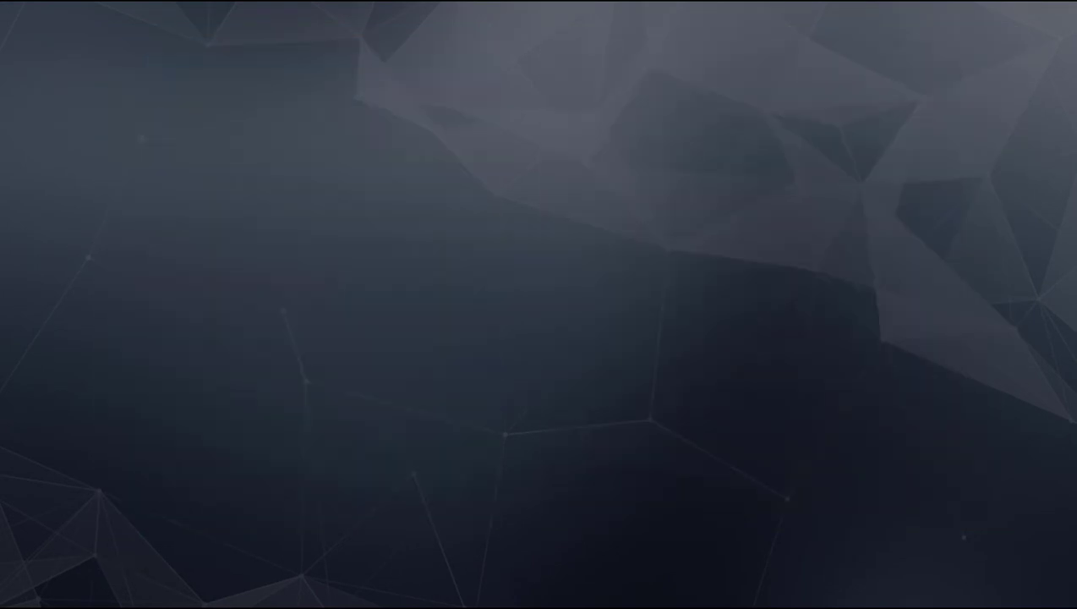
Step: Highlight J. Rodríguez in the Real Madrid CF player list
key(Page_Down)
key(Page_Down)
key(Up)
key(Up)
key(Up)
key(Up)
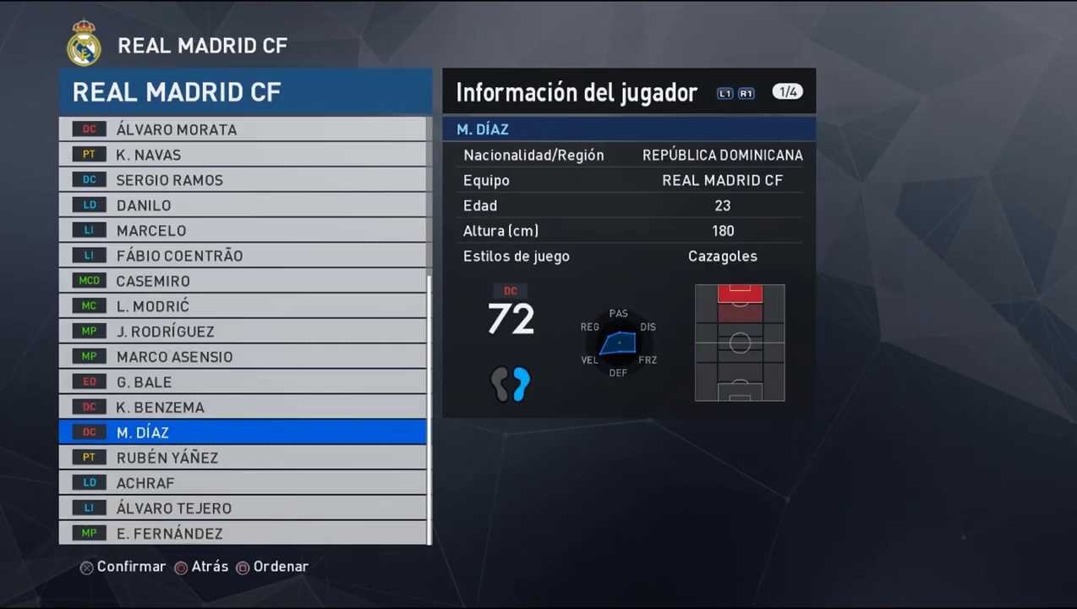
key(Up)
key(Up)
key(Up)
key(Up)
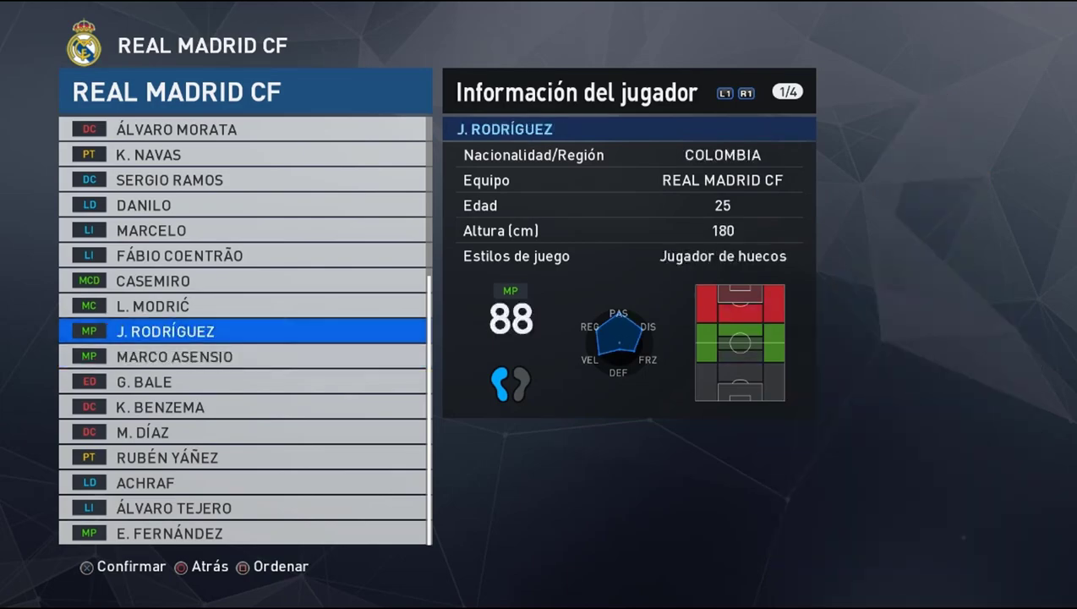